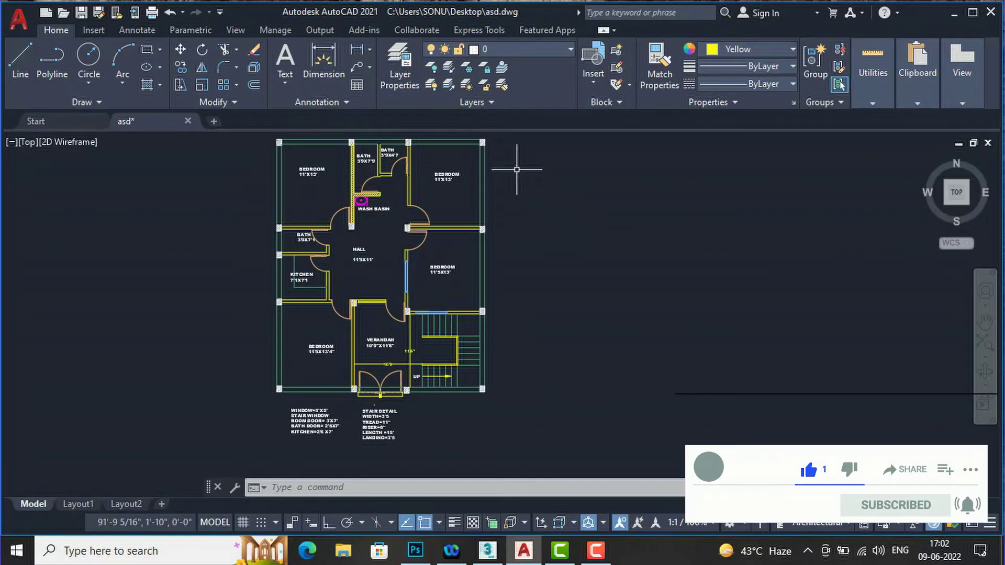
Start a linear dimension across the bedroom's right wall, then cancel it.
scroll(515, 168, up, 2)
scroll(489, 244, down, 2)
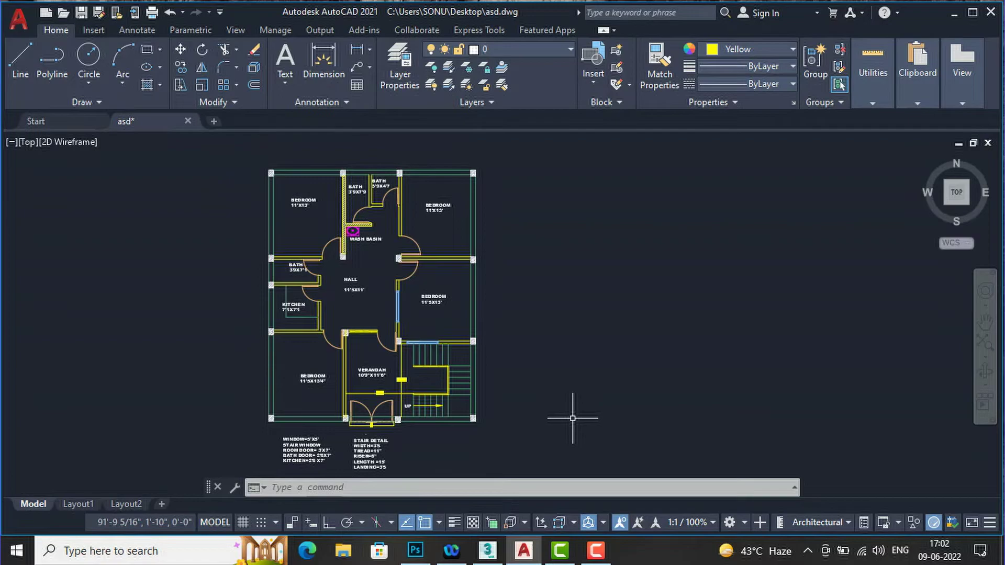
scroll(527, 157, up, 2)
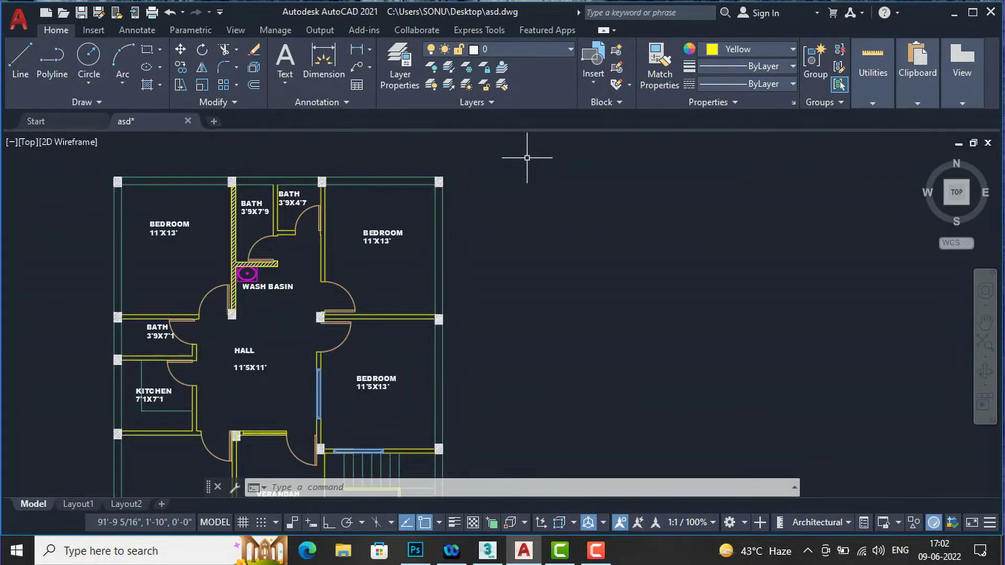
scroll(413, 189, up, 4)
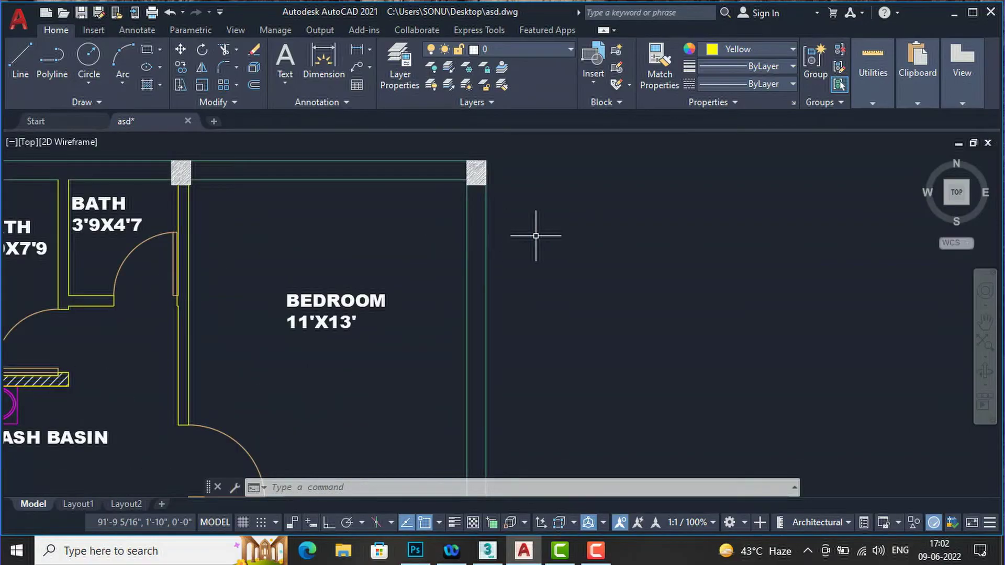
text(dli)
key(Return)
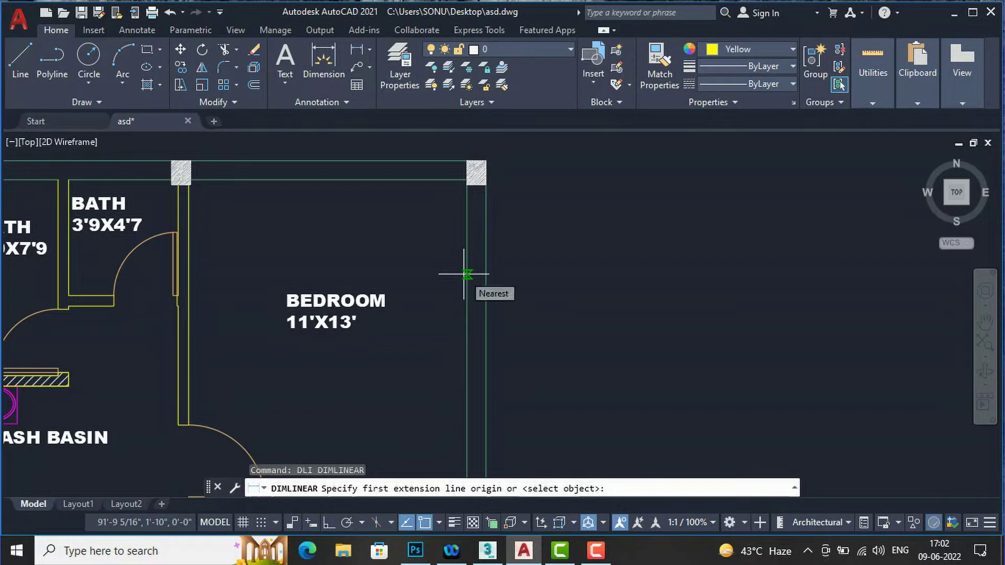
click(469, 278)
click(486, 274)
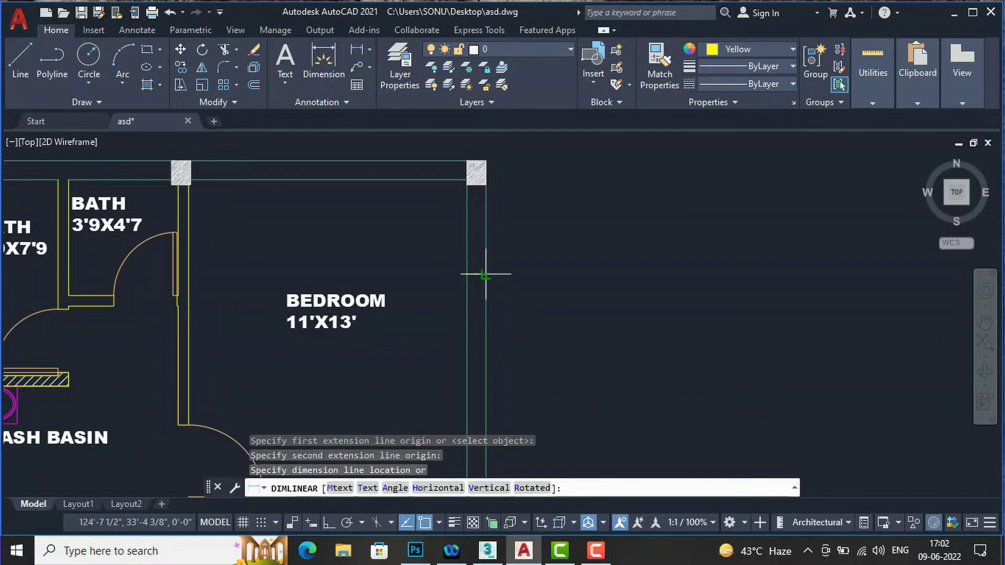
scroll(479, 274, up, 10)
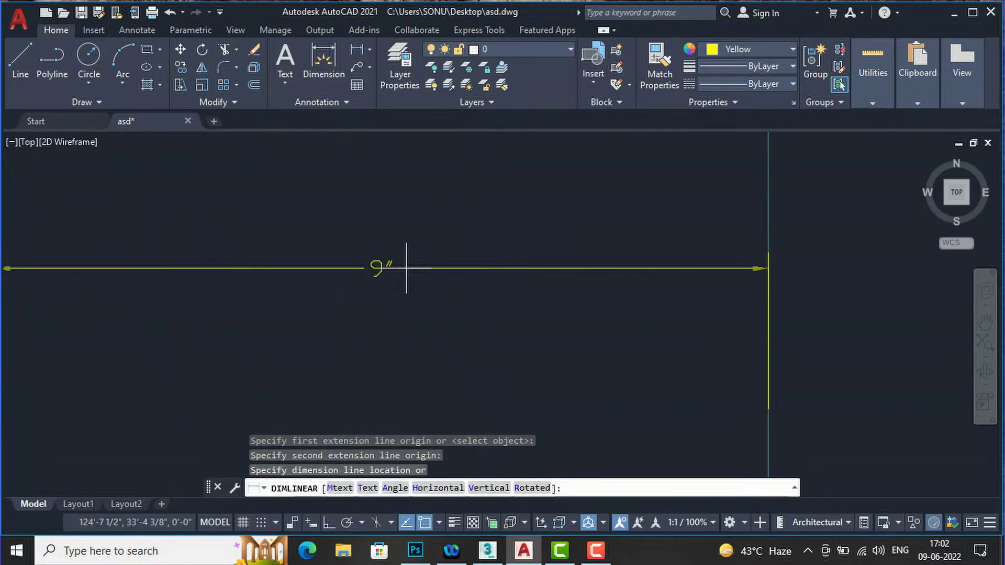
key(Escape)
Place a horizontal construction line across the bedroom's right wall.
scroll(400, 270, down, 8)
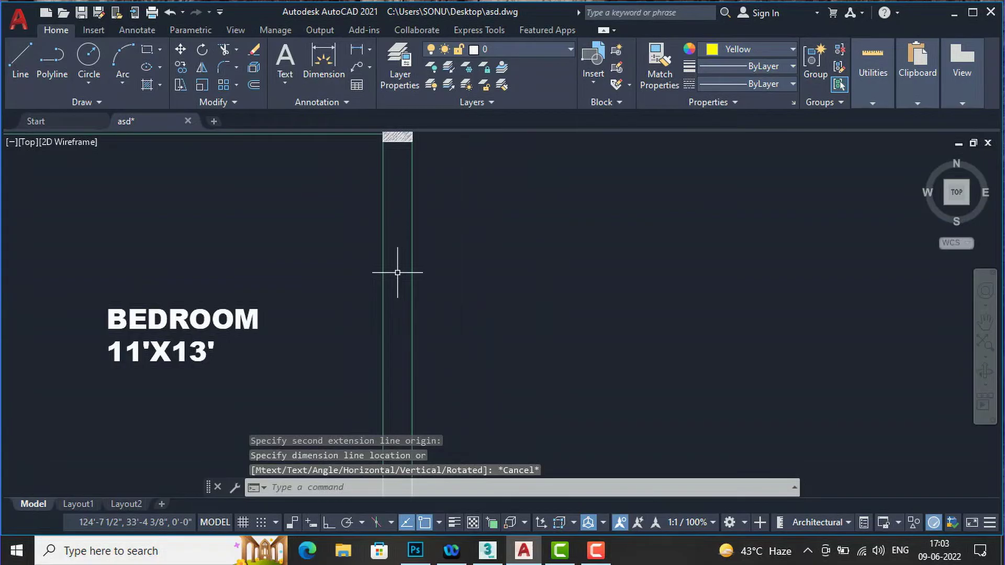
scroll(341, 219, down, 5)
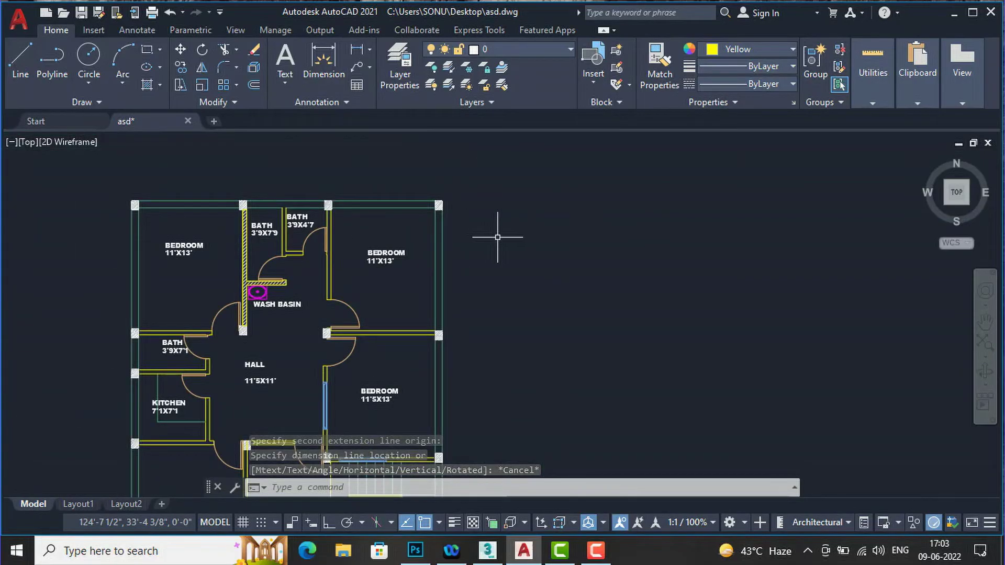
scroll(518, 228, up, 3)
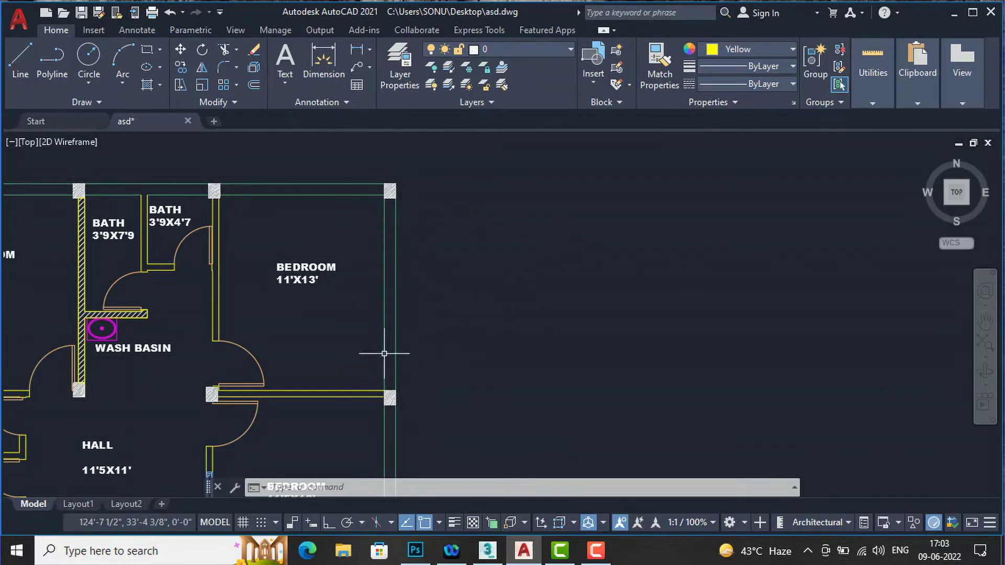
scroll(387, 257, up, 2)
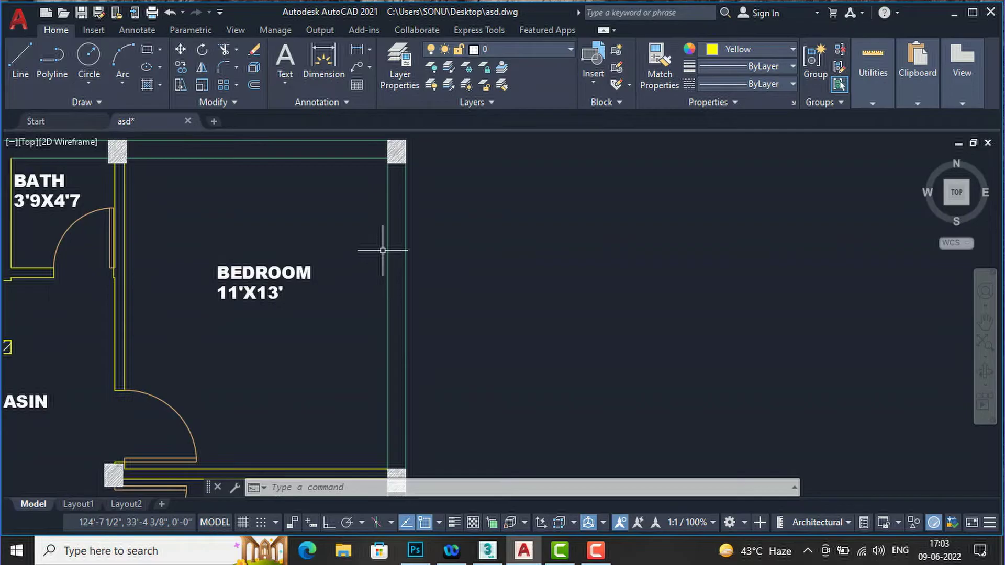
scroll(395, 231, down, 2)
scroll(392, 206, up, 2)
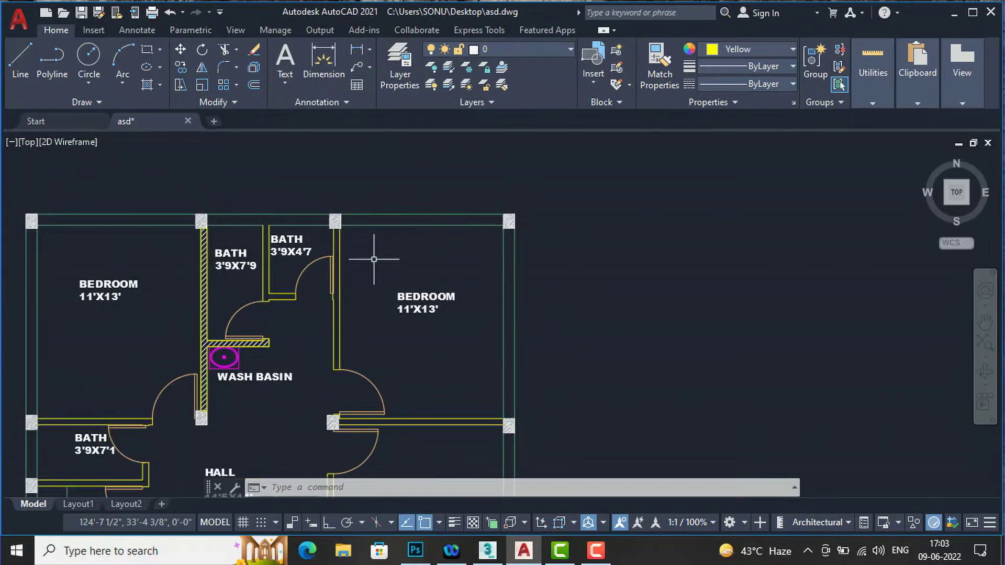
scroll(508, 327, up, 2)
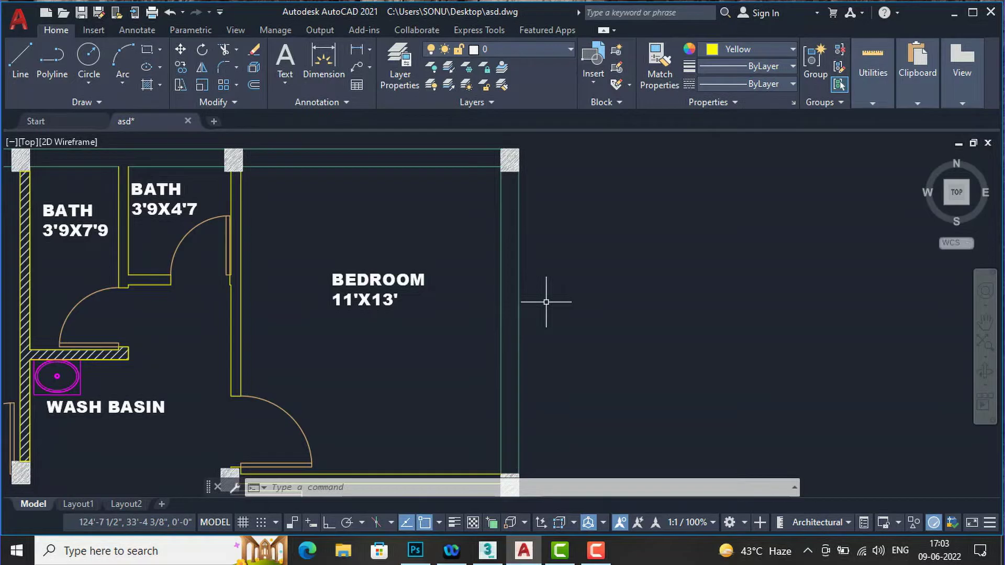
text(x)
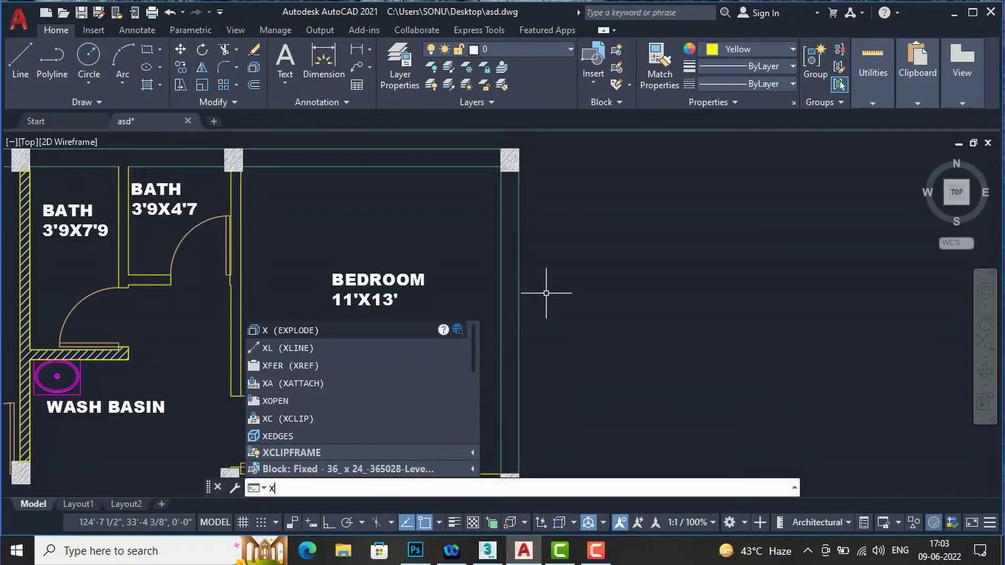
key(Return)
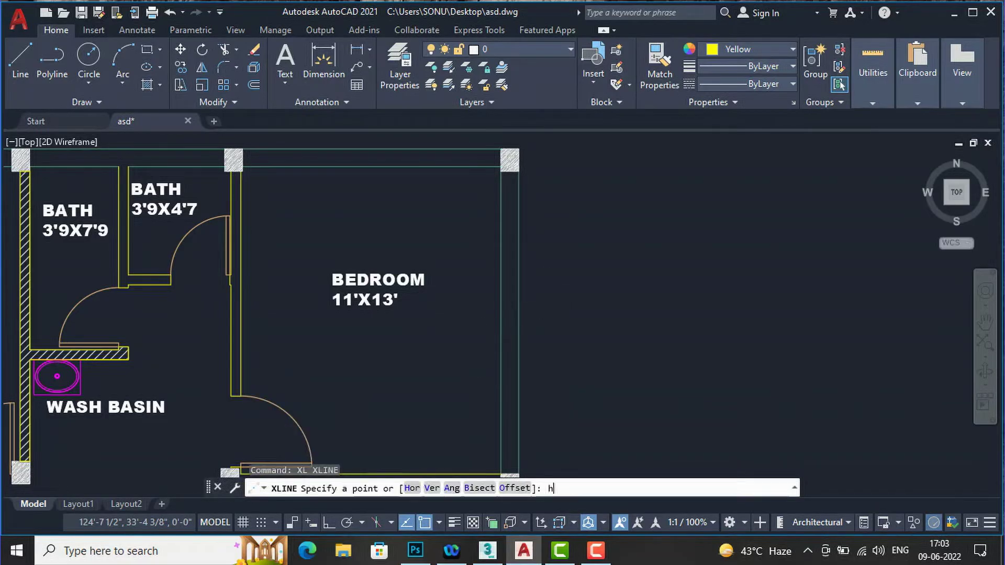
key(Return)
click(544, 215)
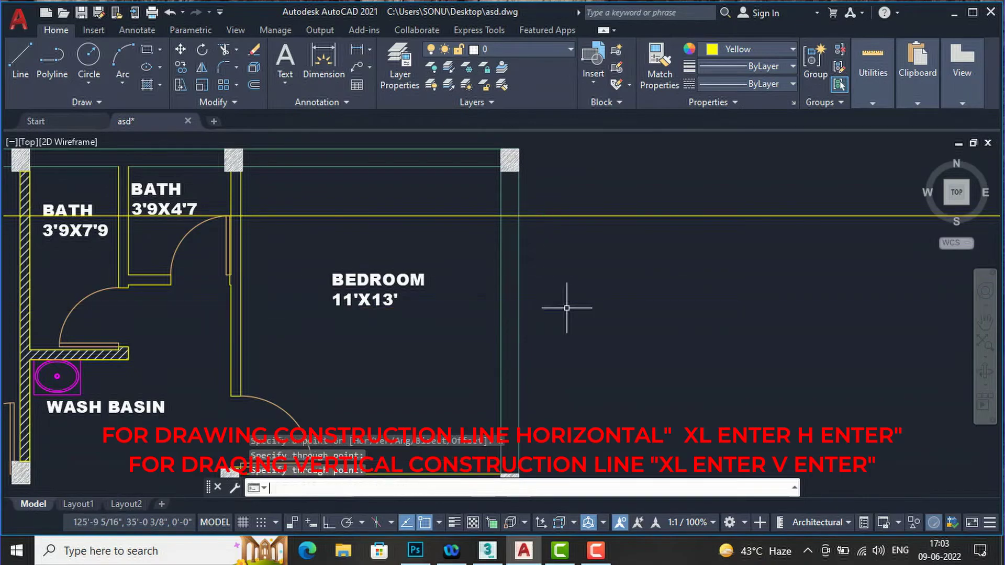
key(Return)
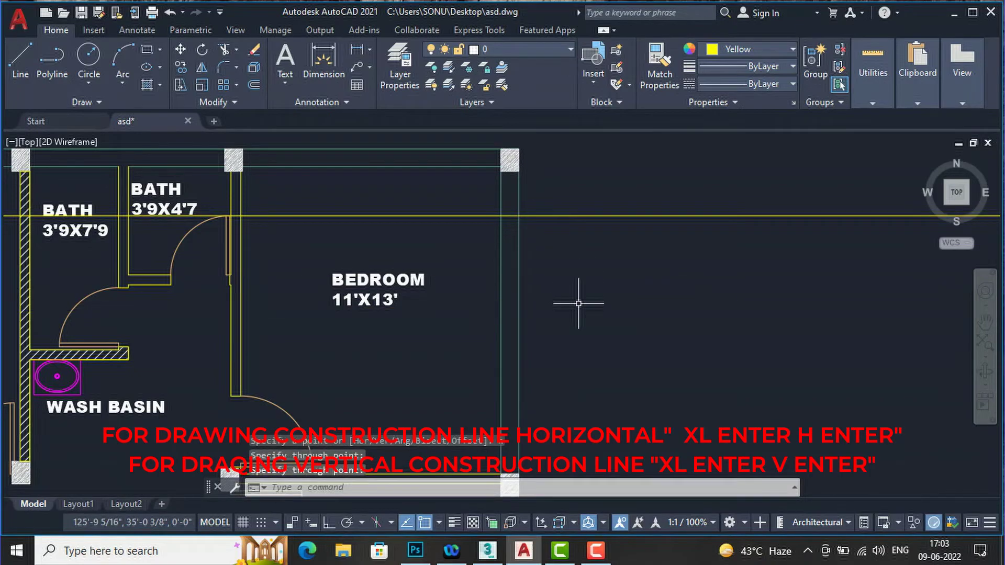
Offset the construction line 5' downward to mark the window's other edge.
text(o)
key(Return)
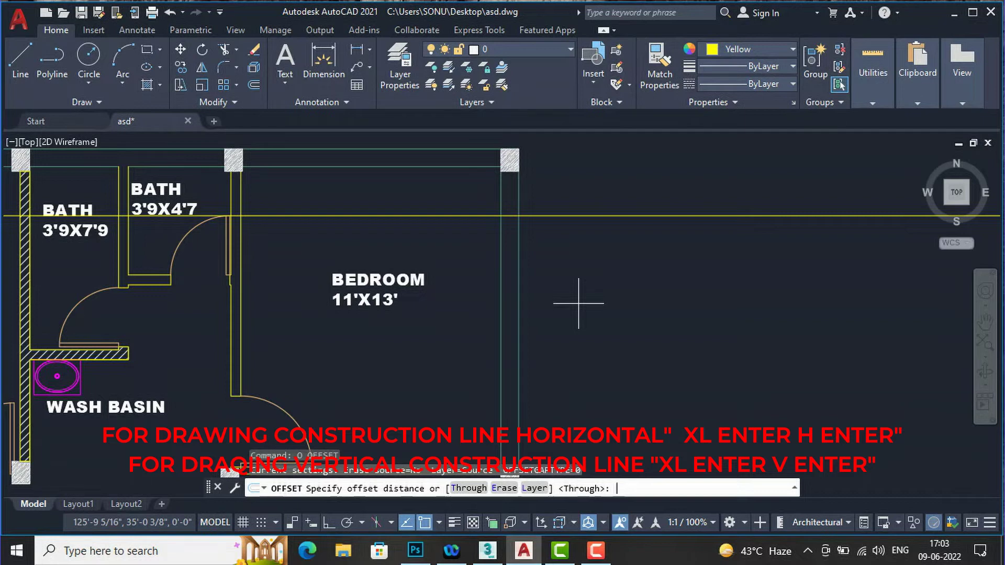
text(5)
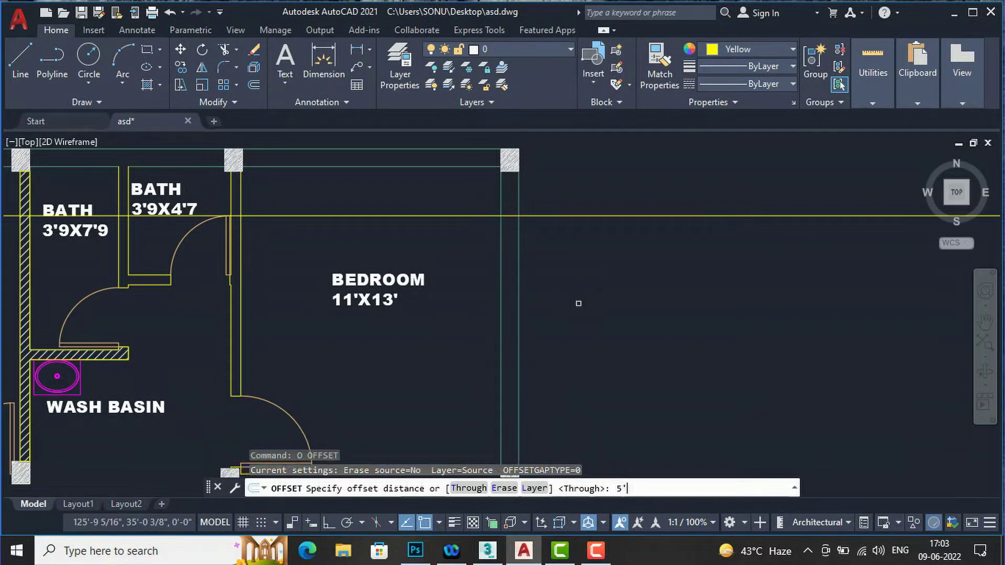
key(Return)
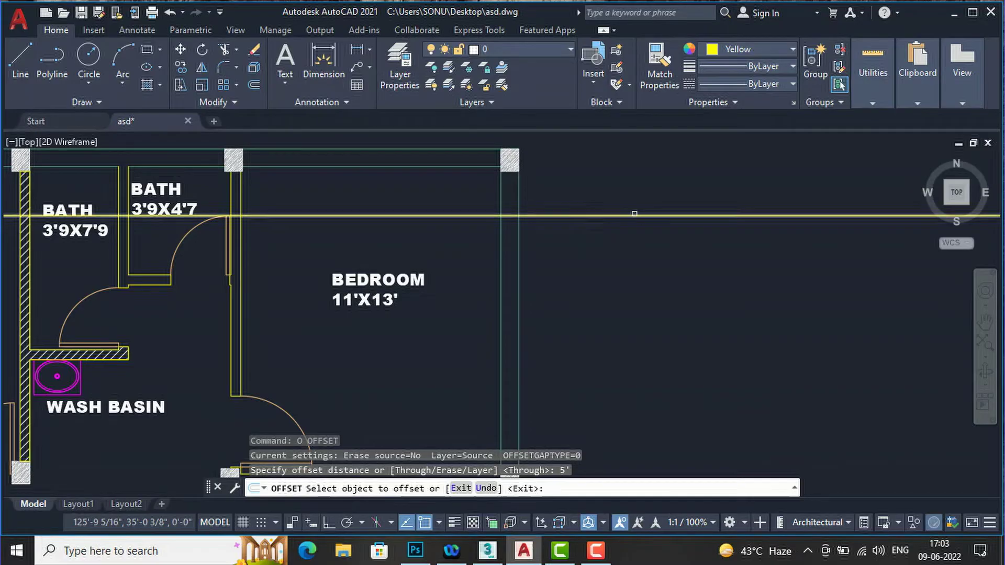
click(622, 217)
click(640, 278)
key(Return)
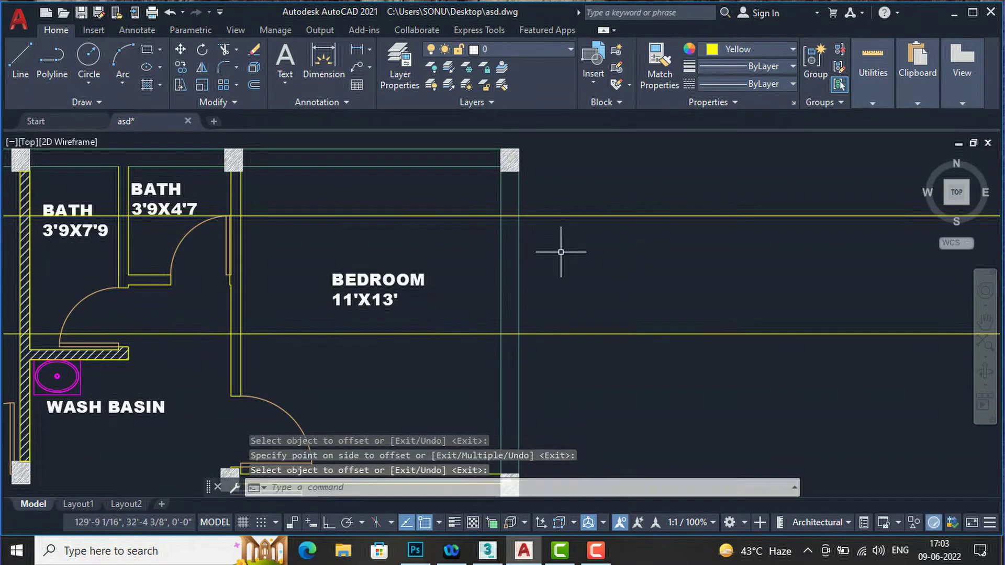
scroll(530, 238, up, 2)
Trim both construction lines on each side of the right wall, leaving short stubs across it.
text(t)
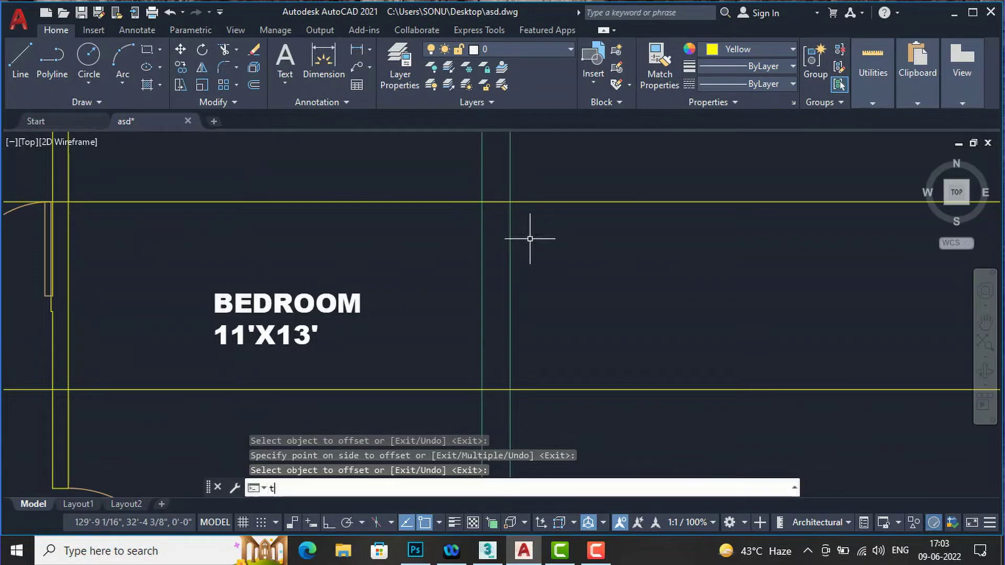
text(r)
key(Return)
drag(615, 413, 602, 356)
drag(613, 295, 585, 181)
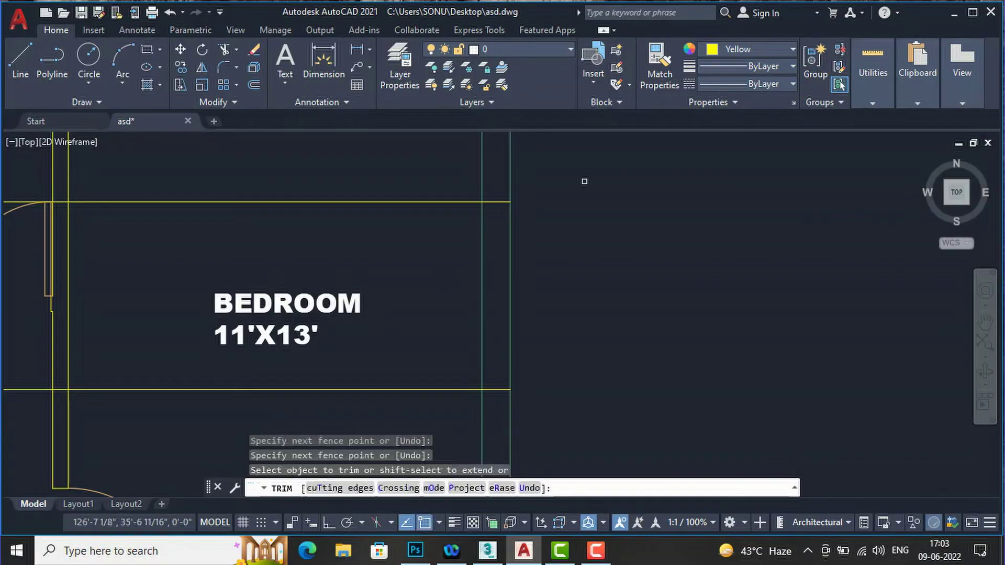
mouse_move(396, 400)
mouse_down()
mouse_move(448, 404)
mouse_move(418, 356)
mouse_up()
drag(431, 242, 413, 185)
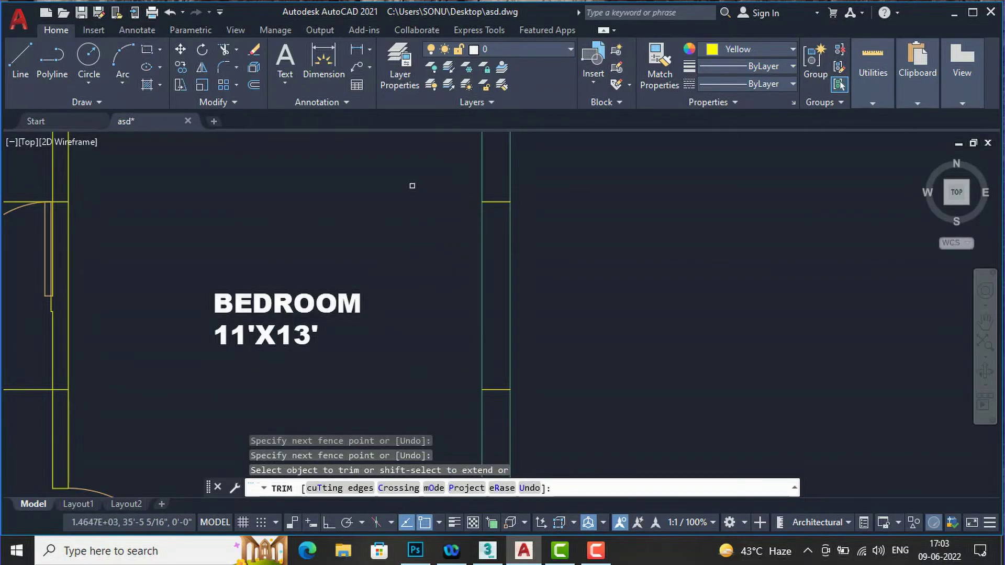
key(Return)
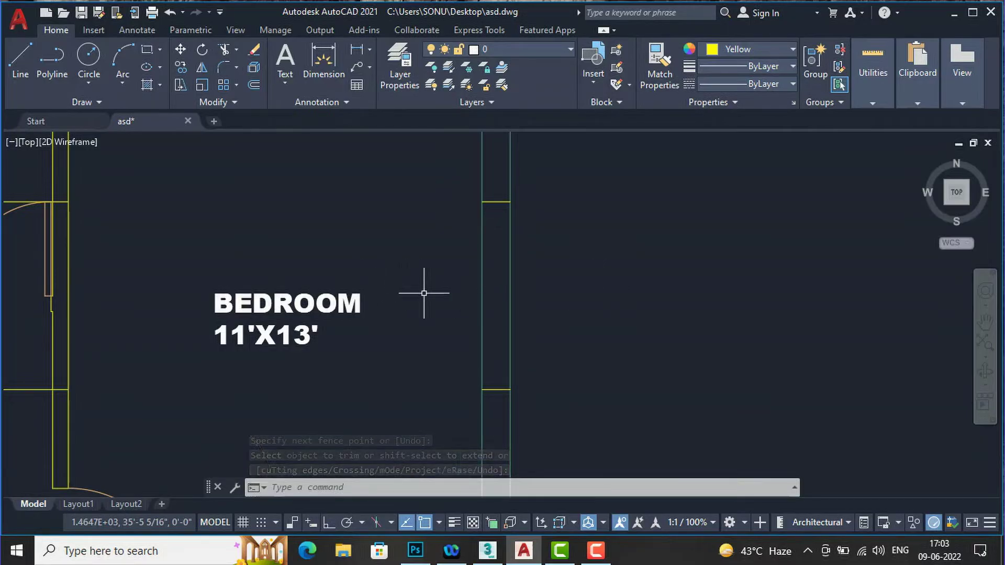
scroll(451, 290, down, 2)
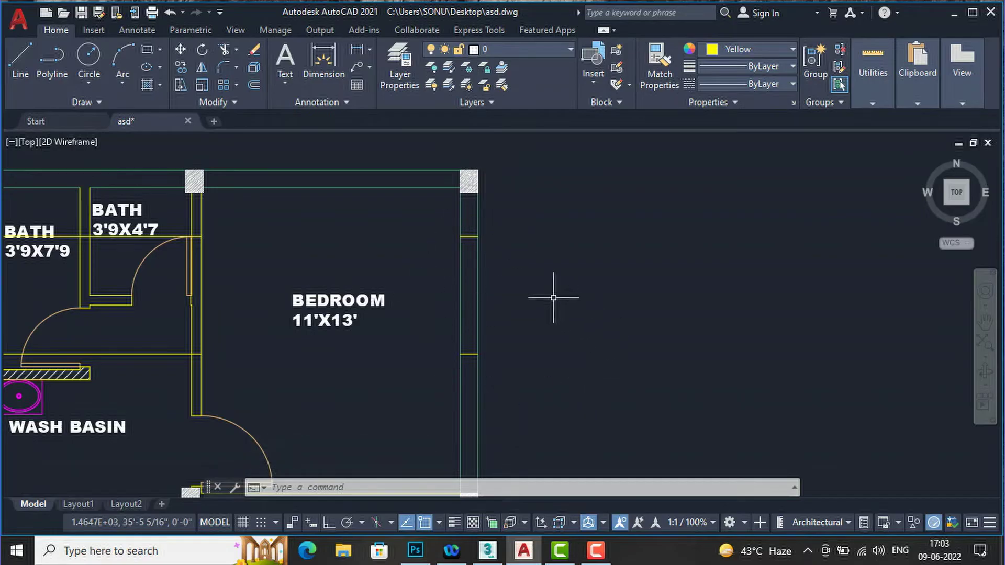
Draw a short vertical line across the bedroom's top wall.
scroll(471, 236, up, 2)
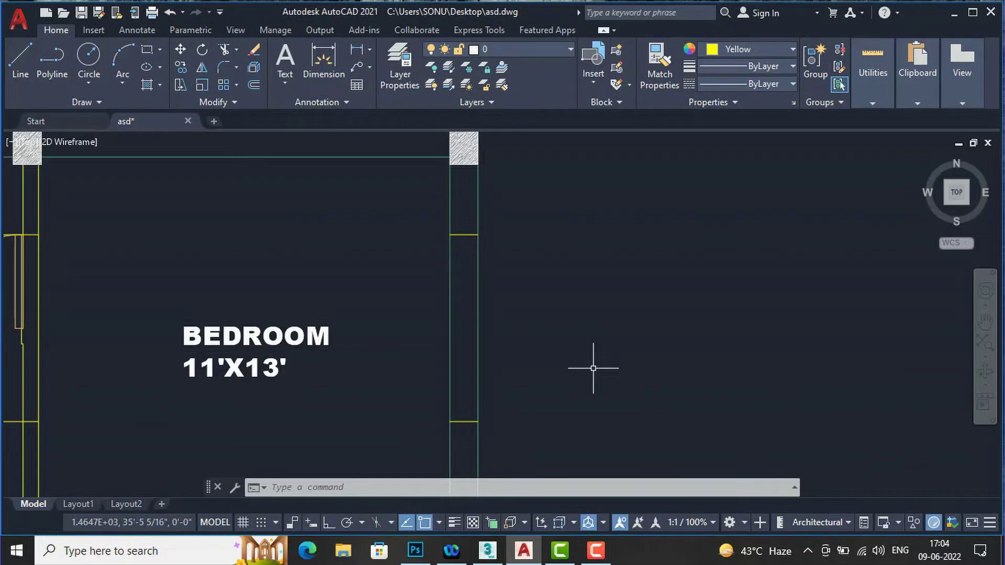
scroll(550, 271, down, 2)
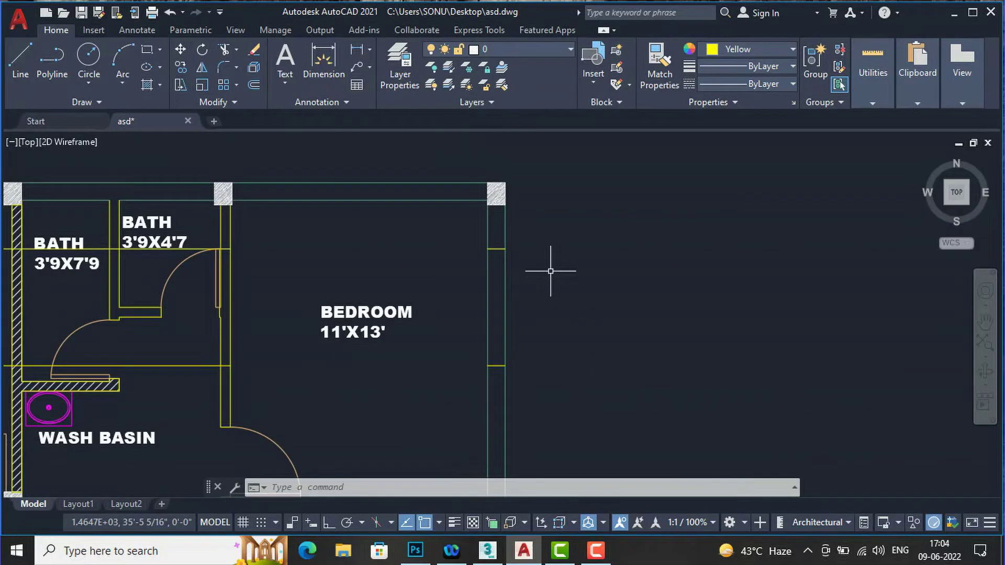
scroll(266, 183, up, 2)
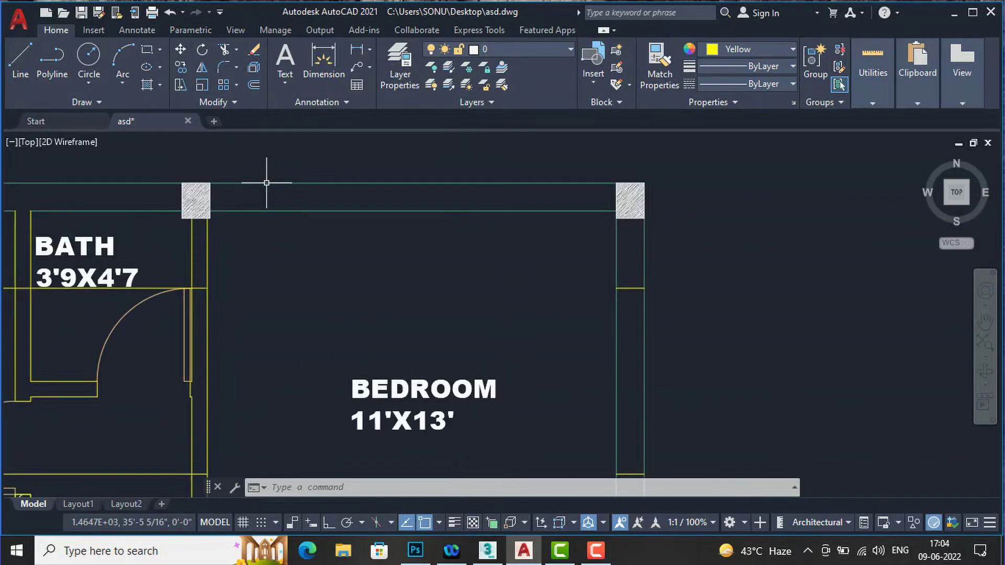
text(l)
key(Return)
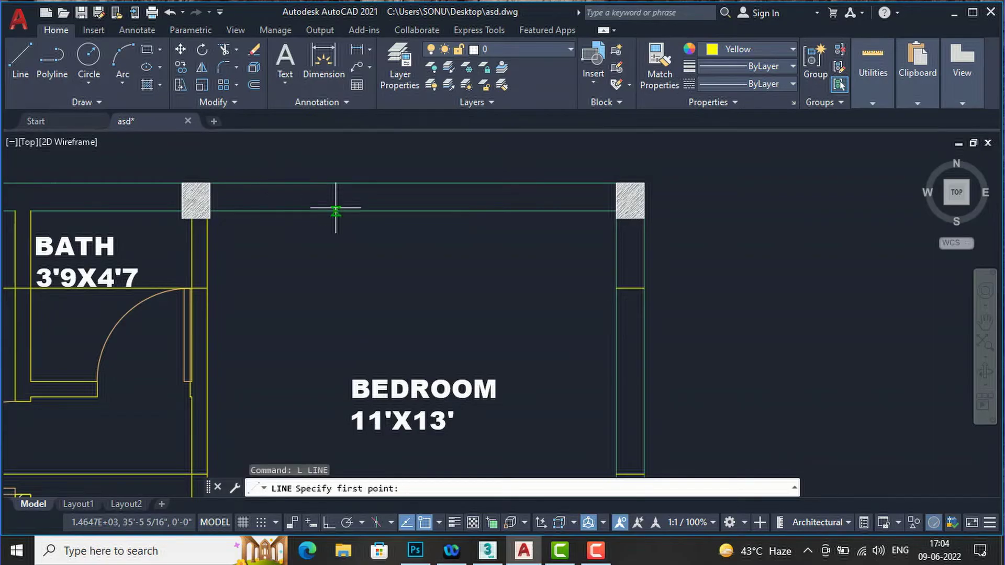
click(335, 211)
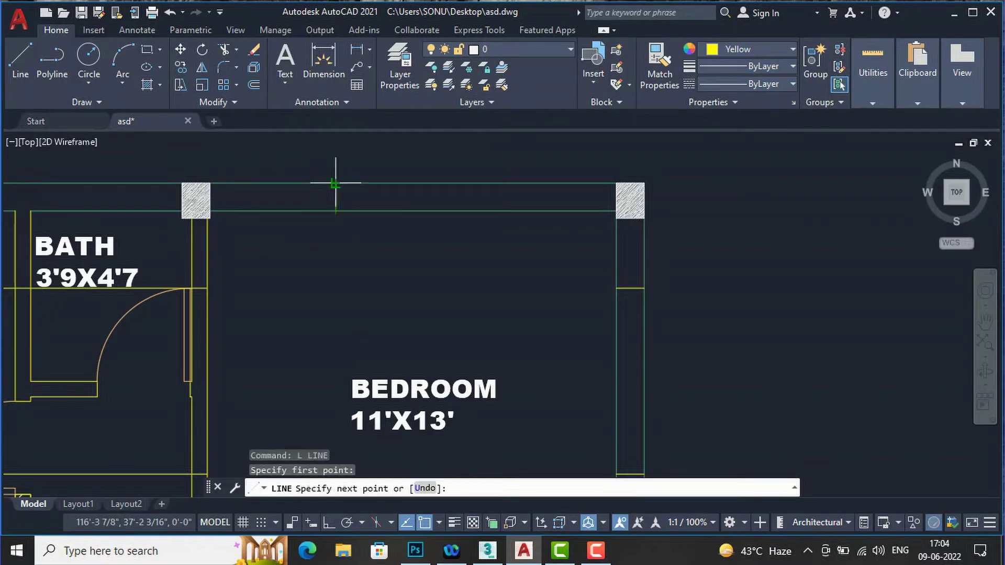
click(336, 183)
key(Escape)
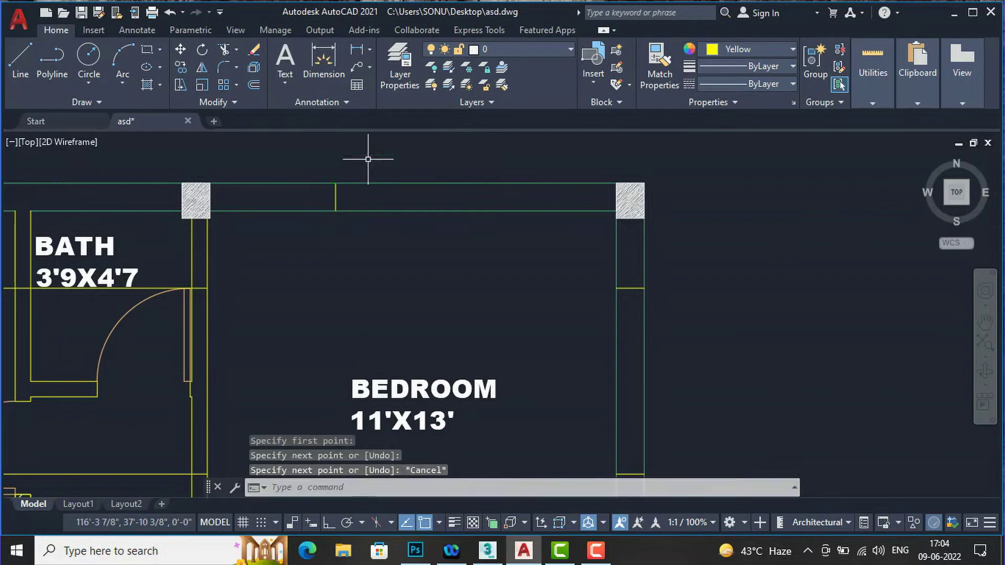
Offset that line 4' to the right to mark the opening's other edge.
scroll(314, 178, up, 2)
text(o)
key(Return)
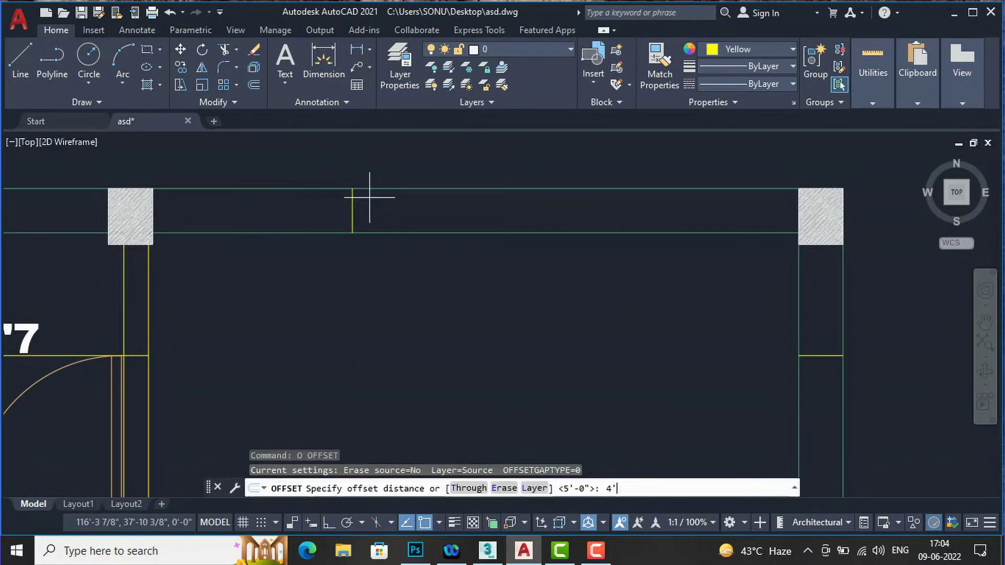
text(4')
key(Return)
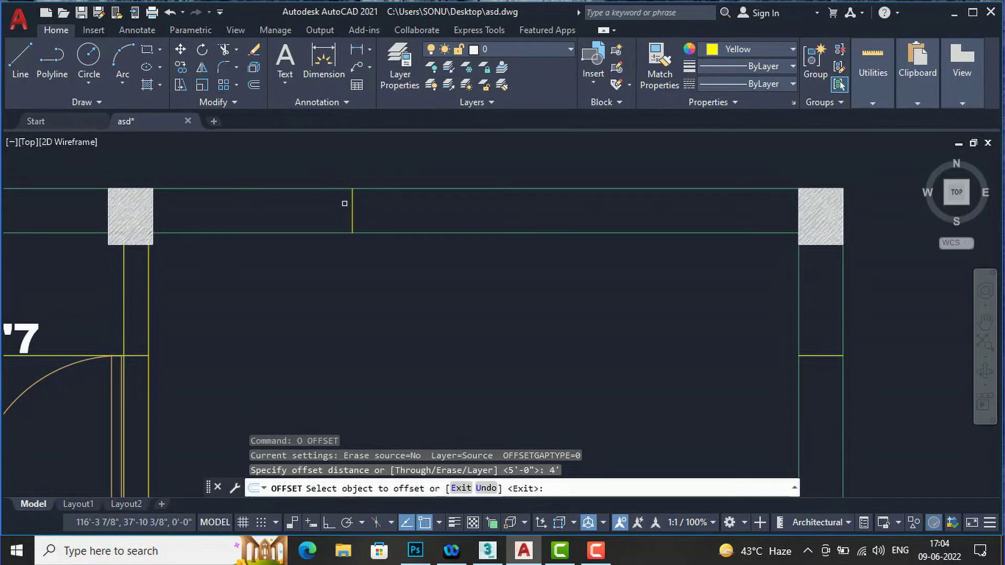
click(352, 203)
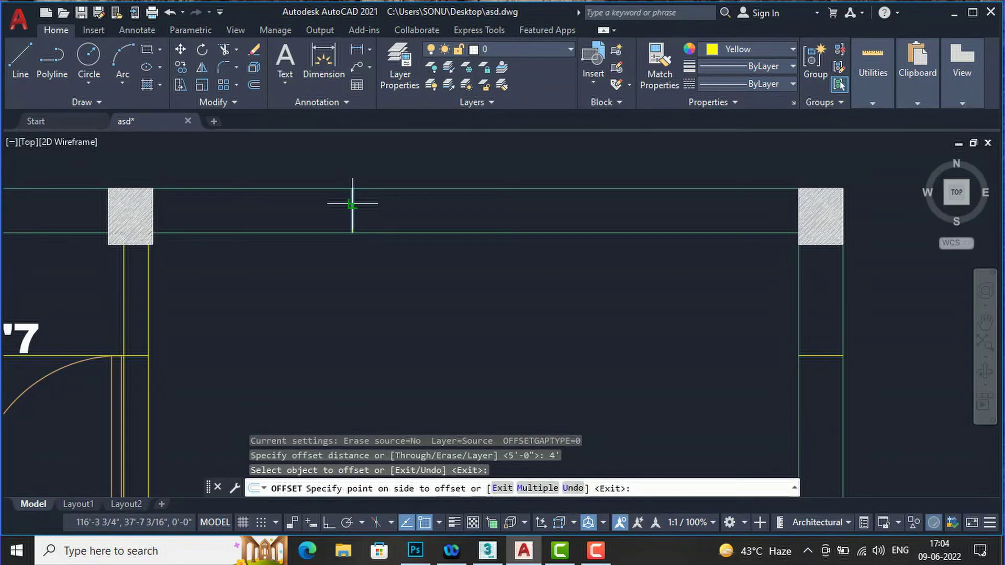
click(481, 209)
key(Return)
scroll(392, 169, down, 2)
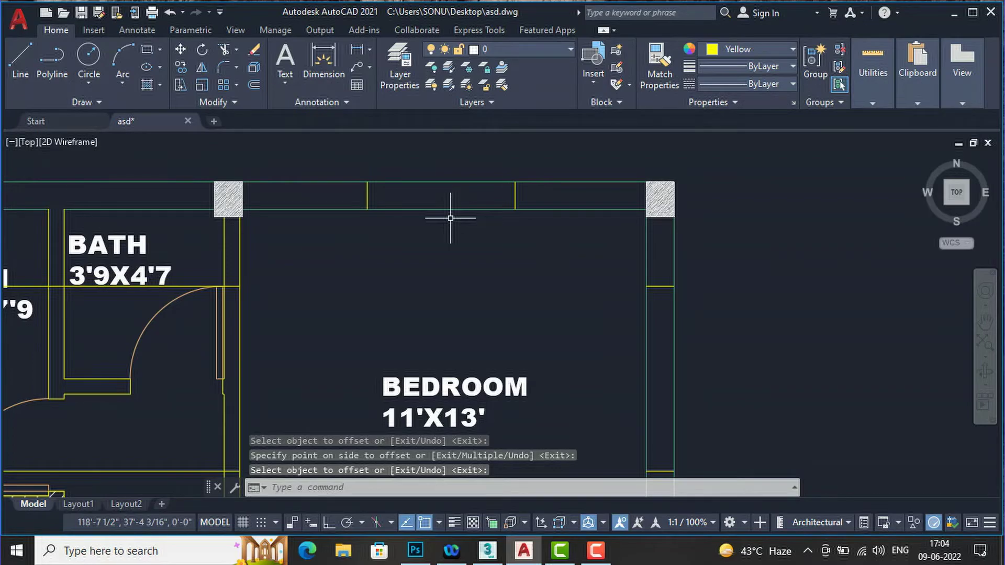
text(l)
key(Return)
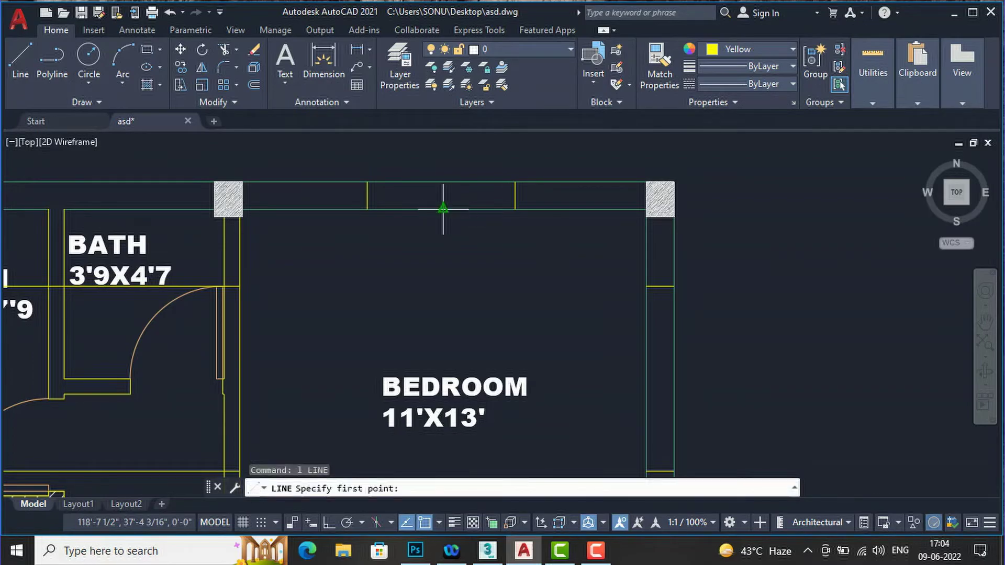
click(443, 209)
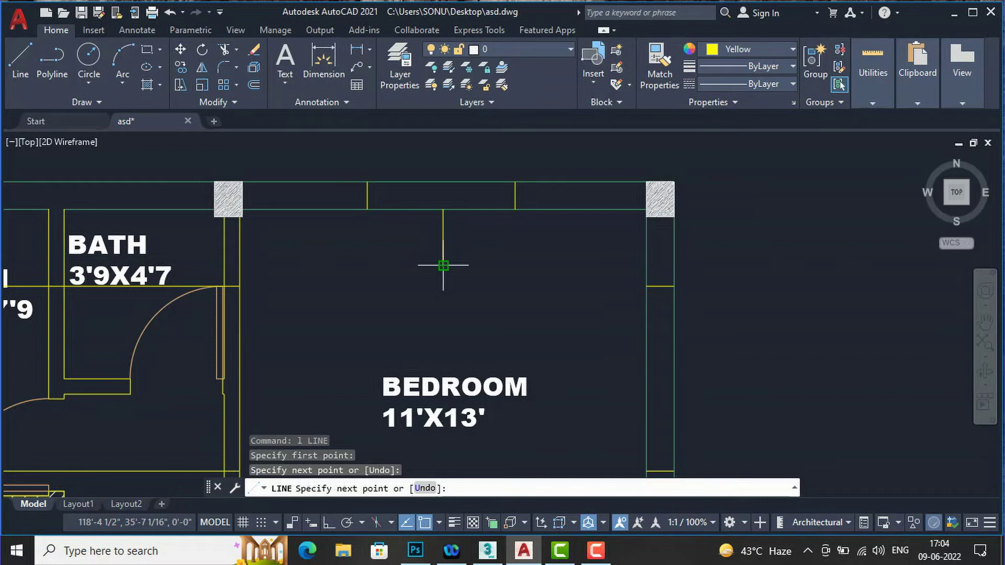
key(Escape)
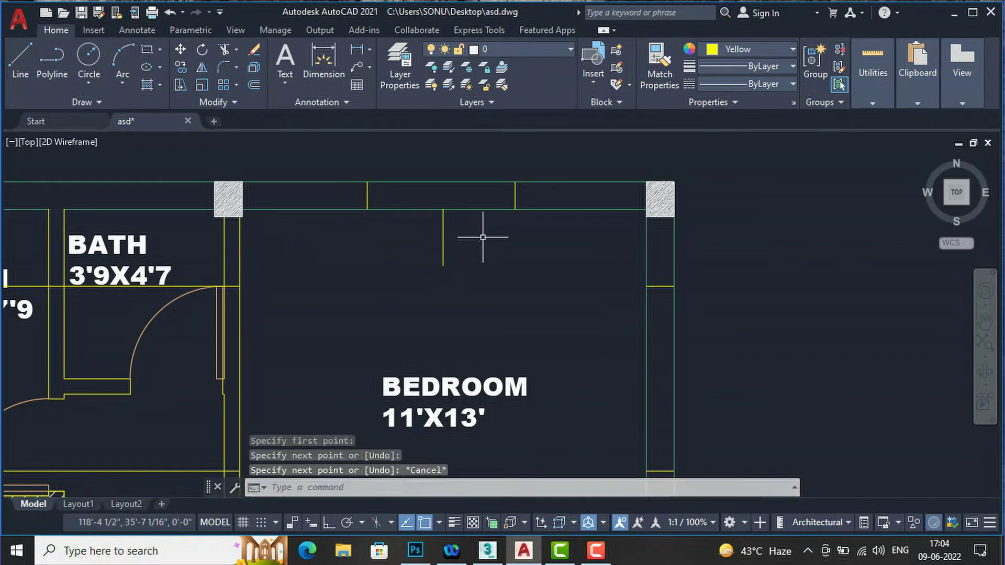
key(Escape)
click(487, 244)
click(398, 233)
key(Delete)
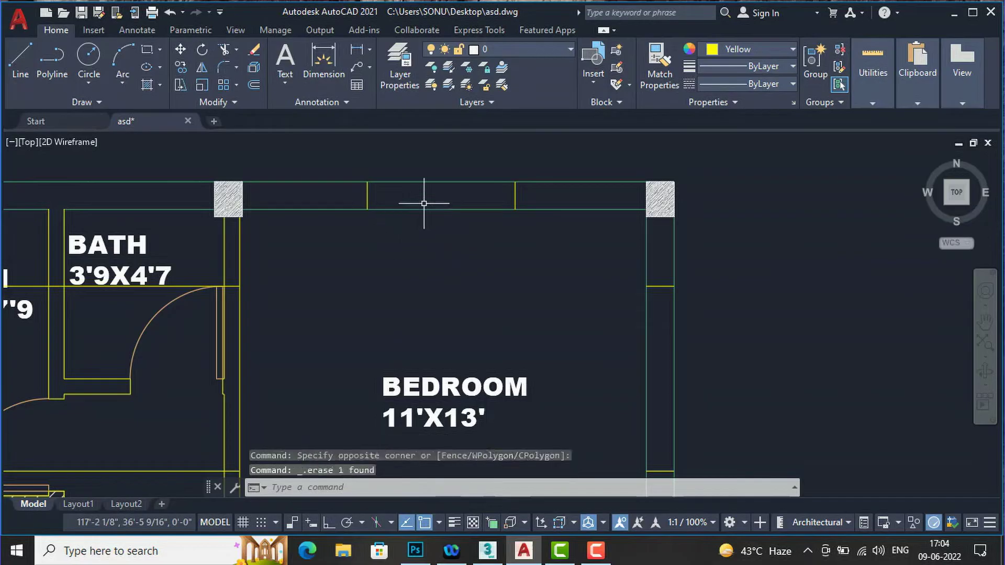
scroll(431, 173, down, 3)
scroll(431, 173, up, 2)
scroll(449, 191, up, 4)
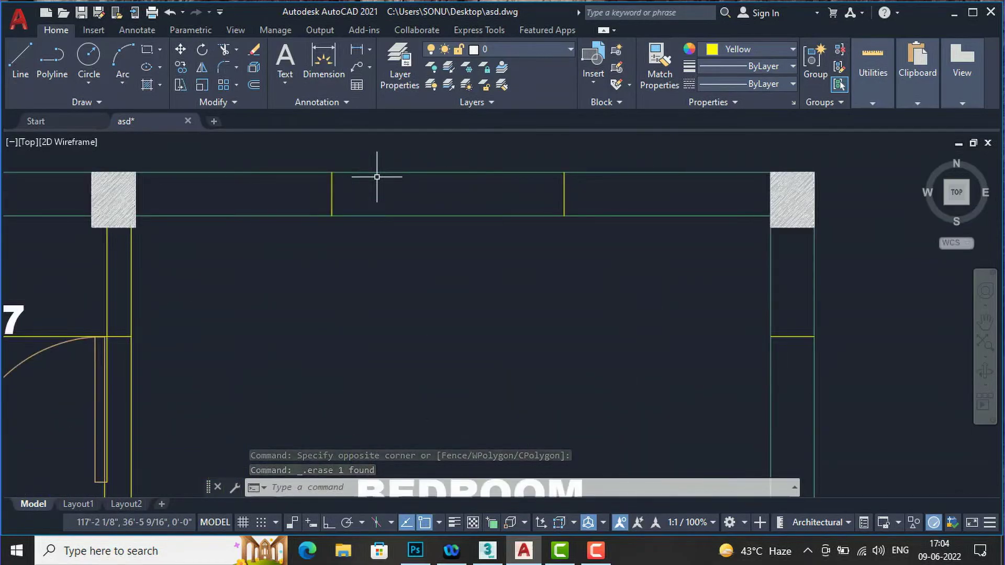
text(t or)
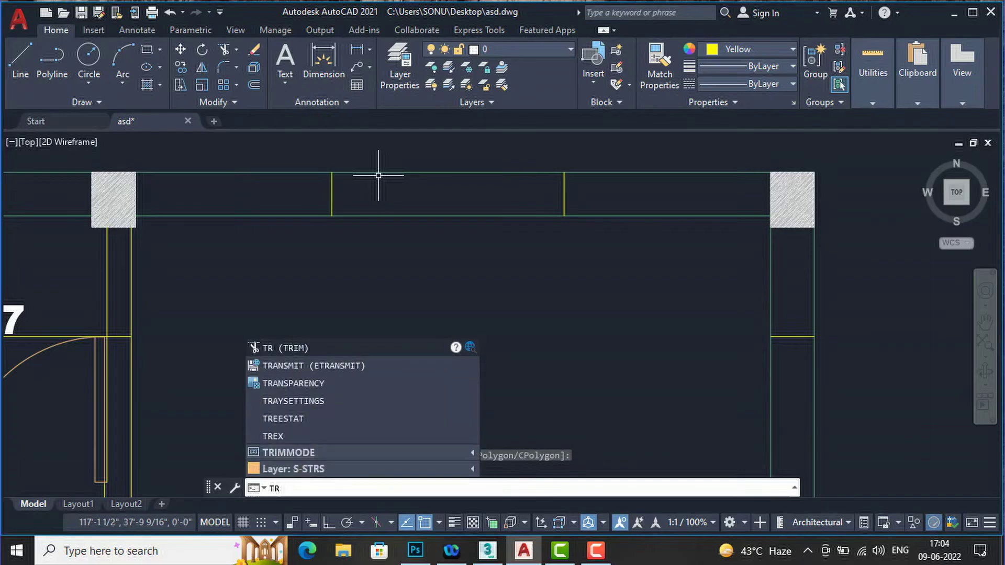
Trim the top and right wall lines between their marker lines to open the window gaps.
key(Return)
mouse_move(485, 277)
mouse_down()
mouse_move(467, 253)
mouse_move(437, 157)
mouse_up()
key(Return)
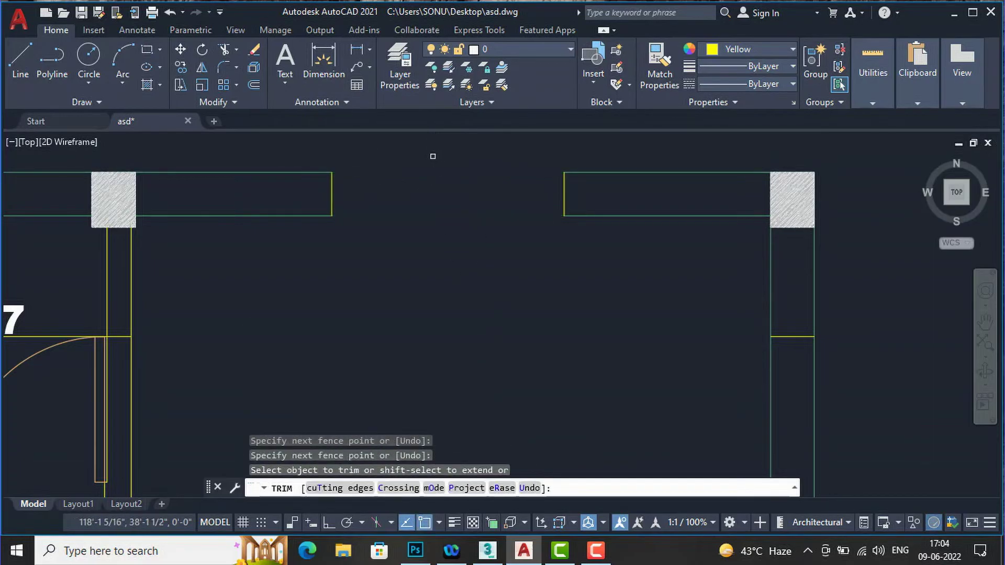
scroll(434, 157, down, 4)
drag(618, 264, 548, 265)
key(Return)
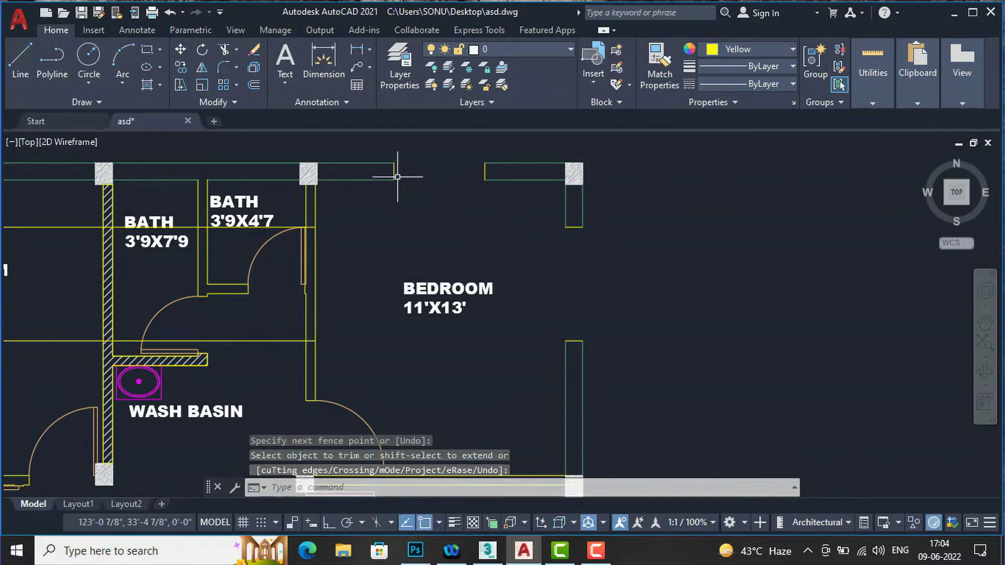
scroll(398, 177, up, 2)
text(M)
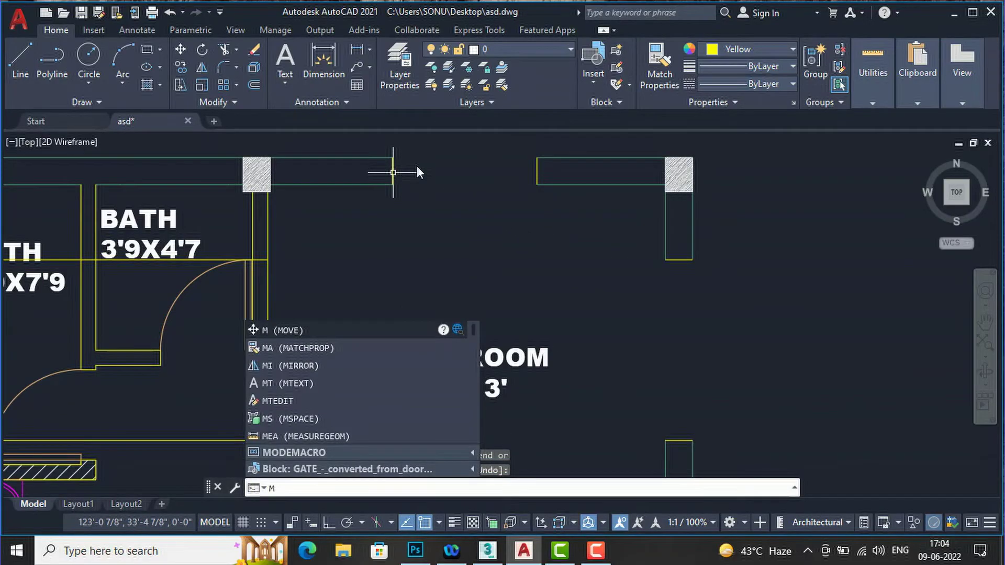
text(A)
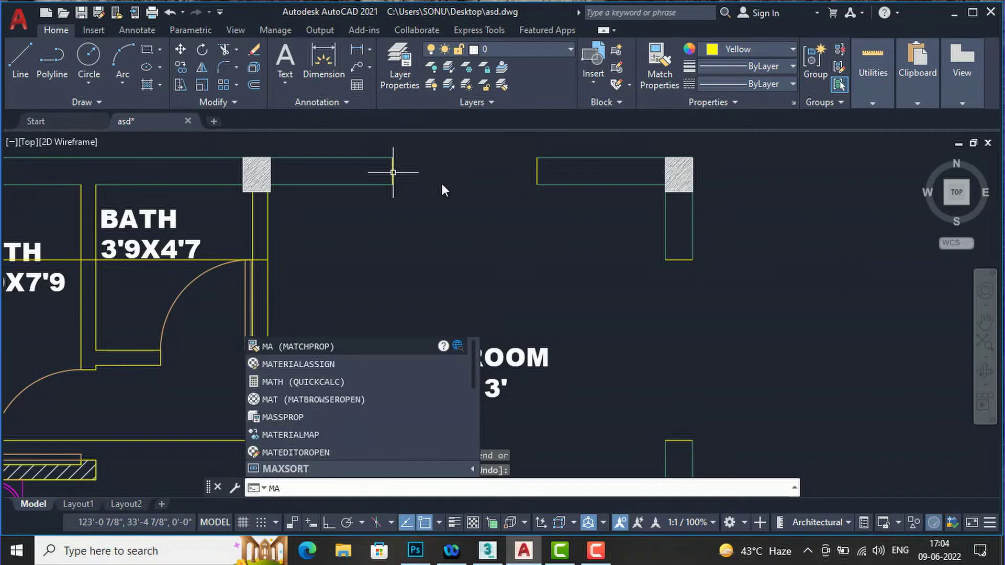
key(Return)
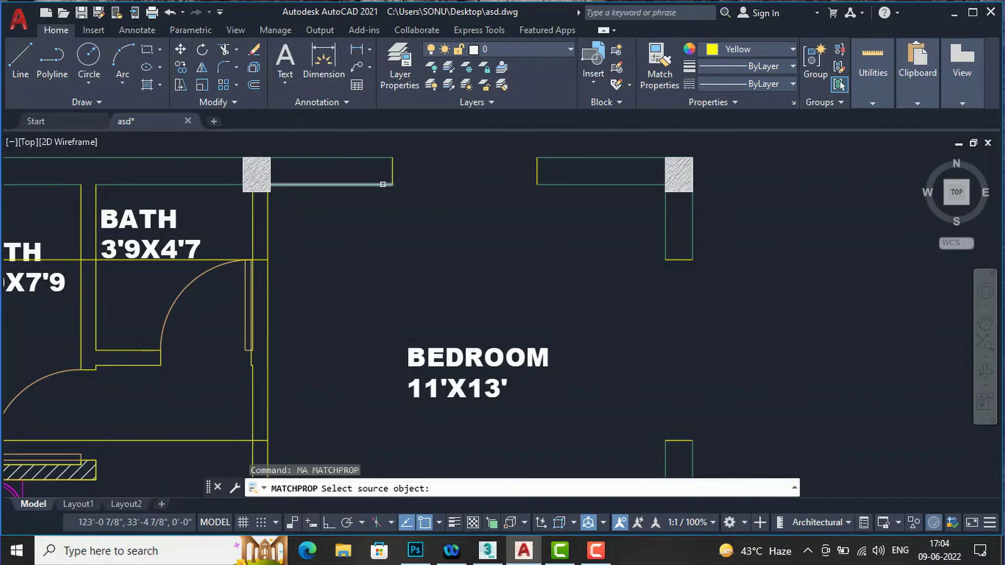
Match a wall line's properties onto the top opening's edge lines.
click(377, 189)
click(423, 214)
click(378, 154)
click(589, 262)
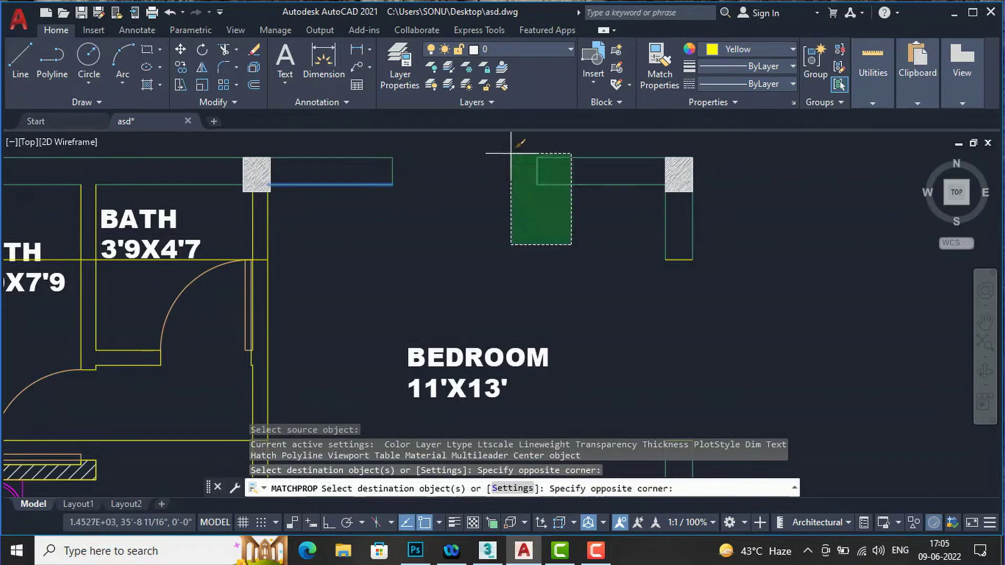
click(518, 152)
click(735, 293)
click(611, 220)
Apply the same properties to the right wall's opening edges, then review the layer list.
scroll(638, 225, down, 3)
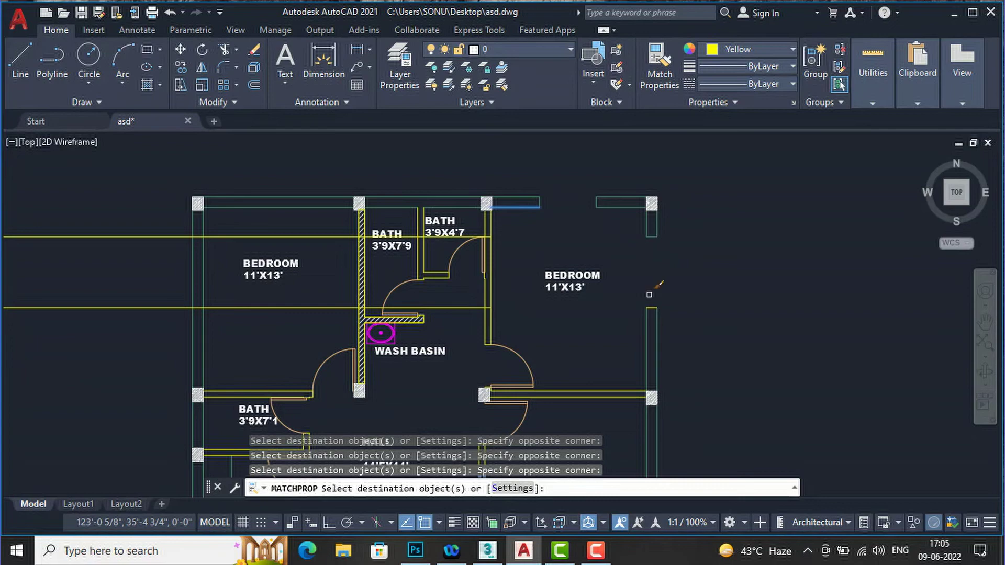
scroll(688, 335, up, 3)
click(696, 343)
click(589, 287)
key(Return)
scroll(489, 387, down, 2)
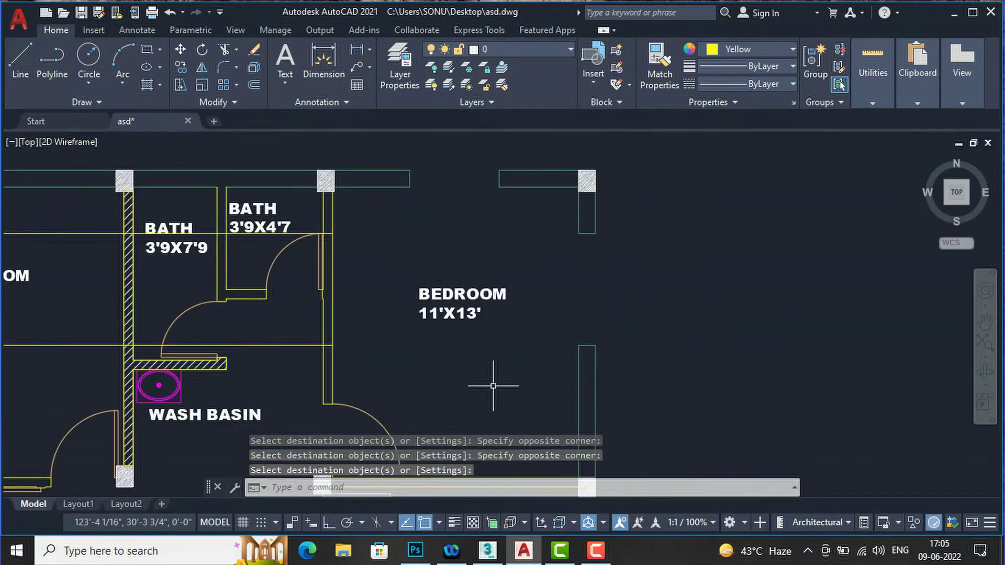
click(498, 54)
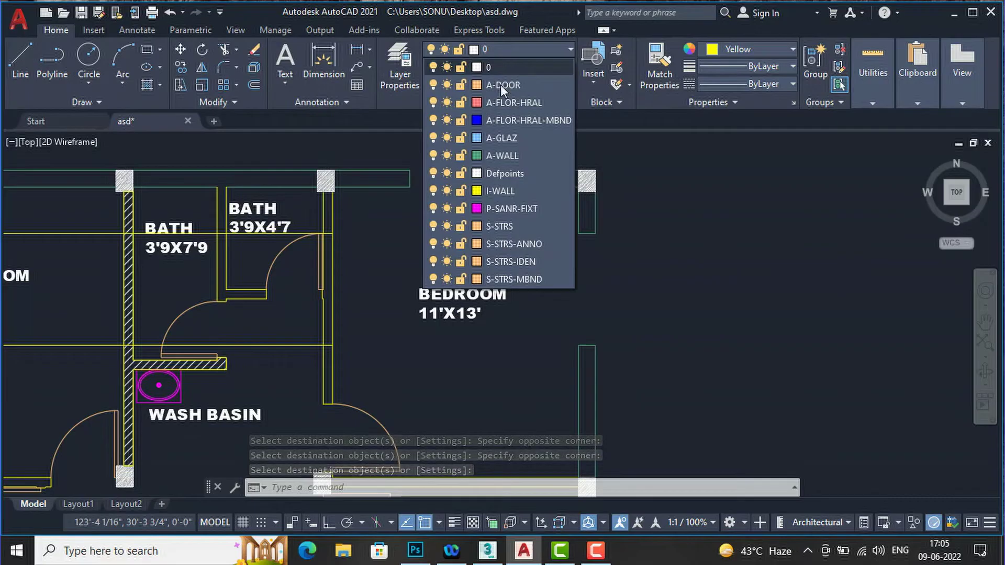
click(735, 234)
scroll(439, 146, up, 2)
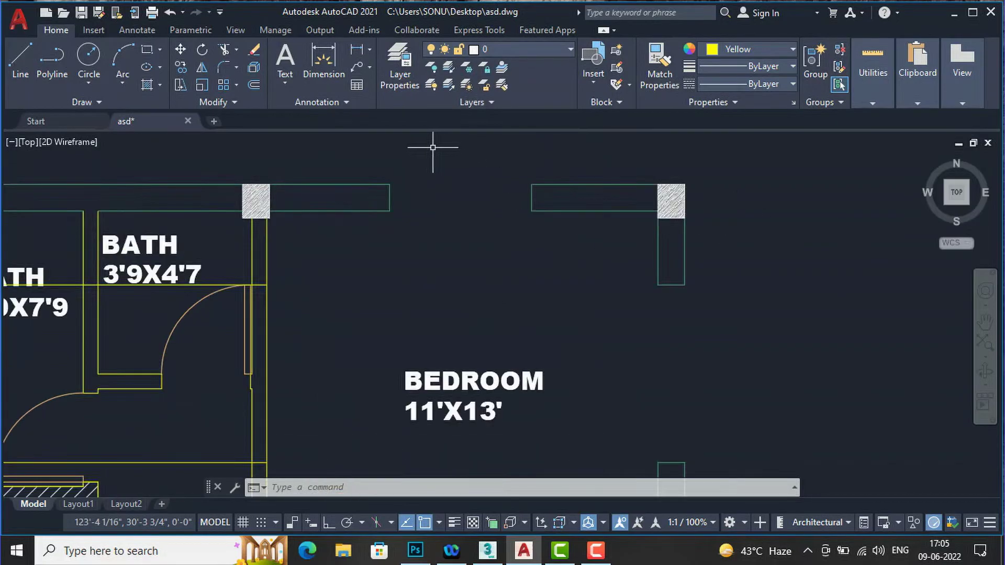
Draw lines closing the top and bottom edges of the top-wall opening.
text(l)
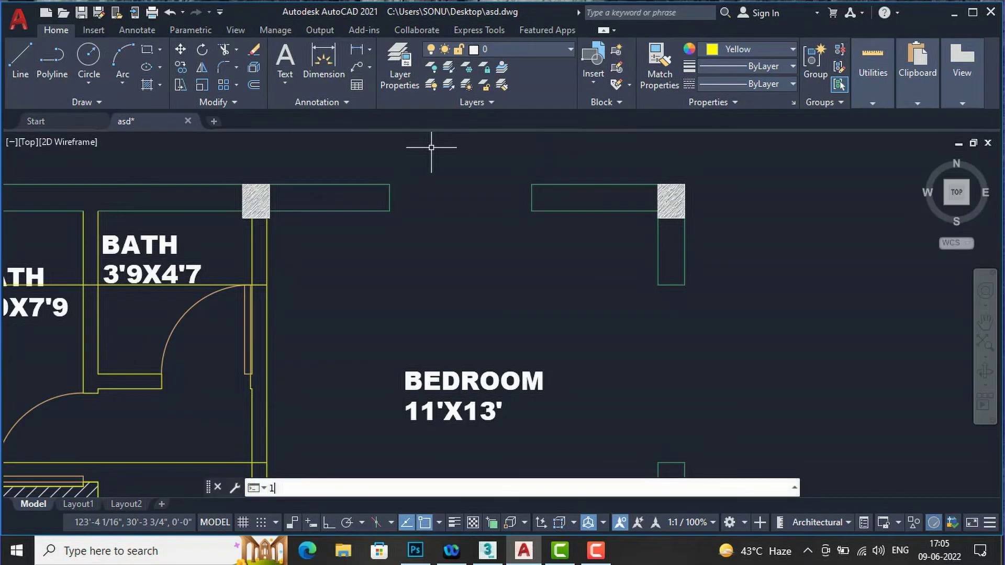
key(Return)
click(394, 184)
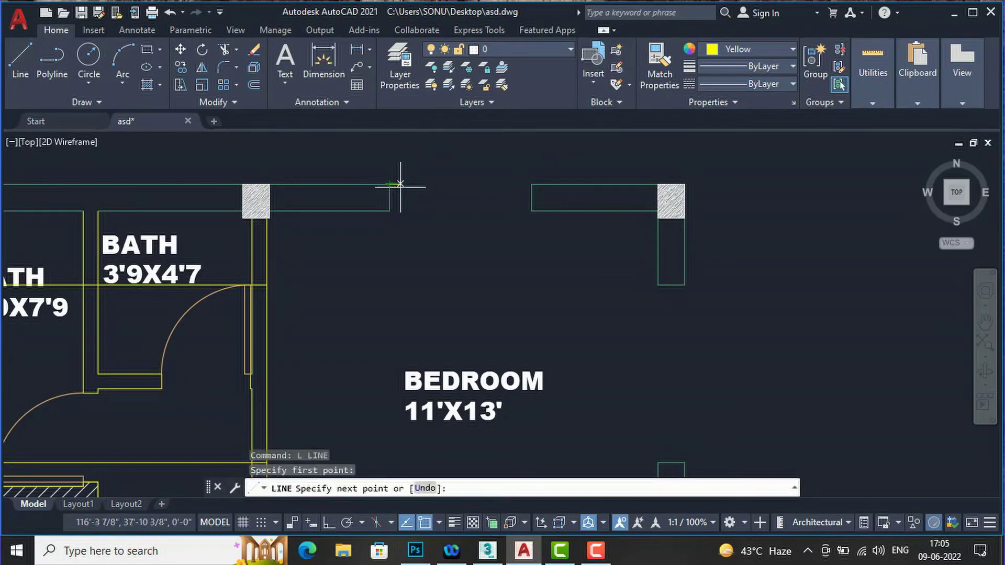
click(532, 183)
key(Return)
key(Return)
click(390, 211)
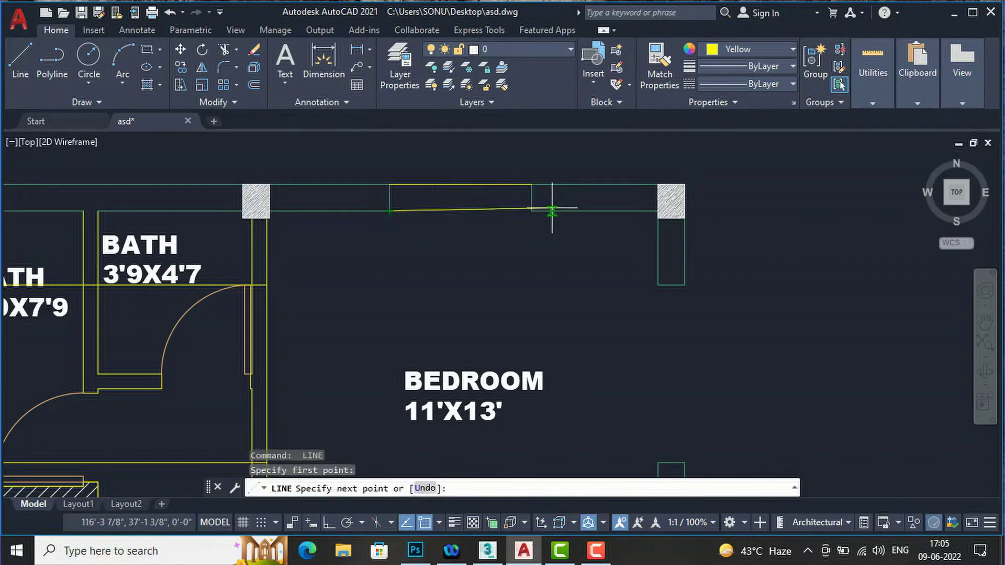
click(532, 211)
key(Return)
Draw a centre line between the window's left-end and right-end midpoints.
scroll(411, 183, up, 2)
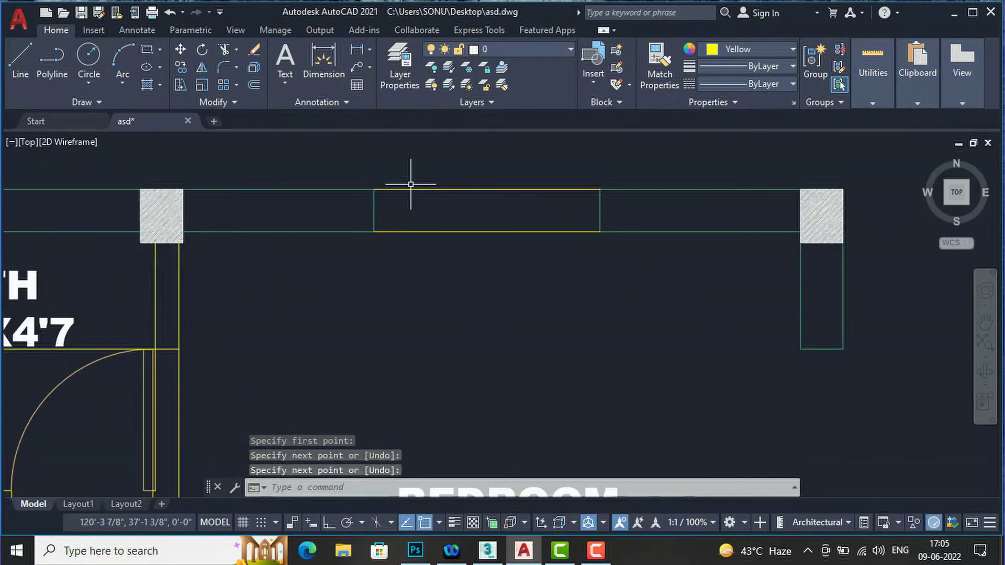
text(l)
key(Return)
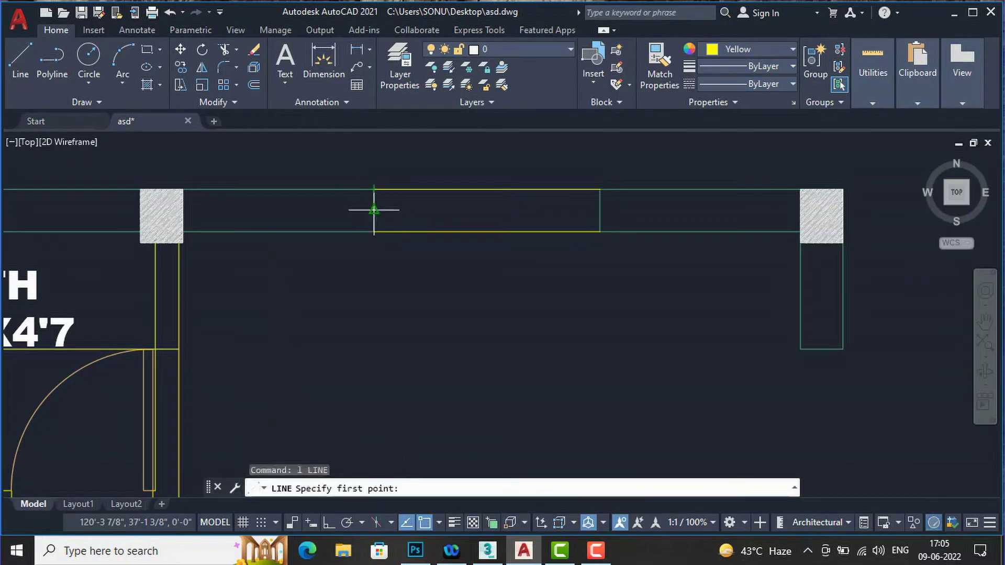
click(374, 210)
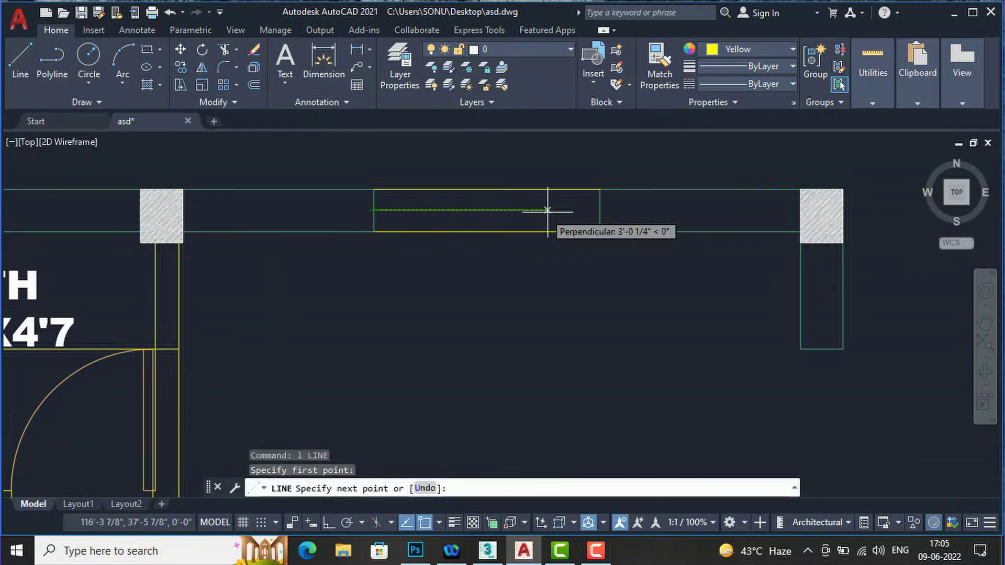
click(599, 209)
key(Return)
scroll(435, 212, up, 4)
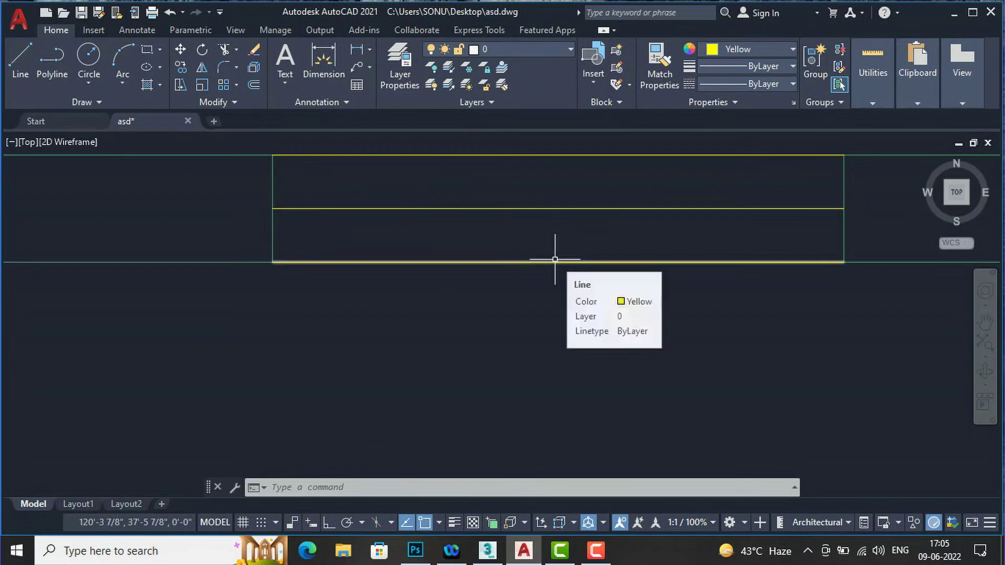
Offset the window's centre line 1" both above and below.
text(o)
key(Return)
text(1")
key(Return)
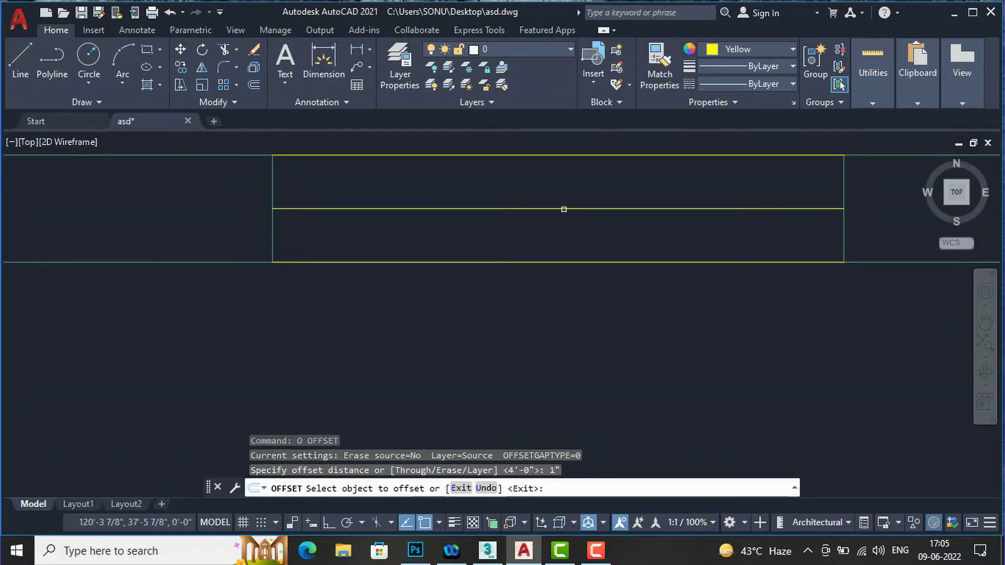
click(563, 209)
click(573, 168)
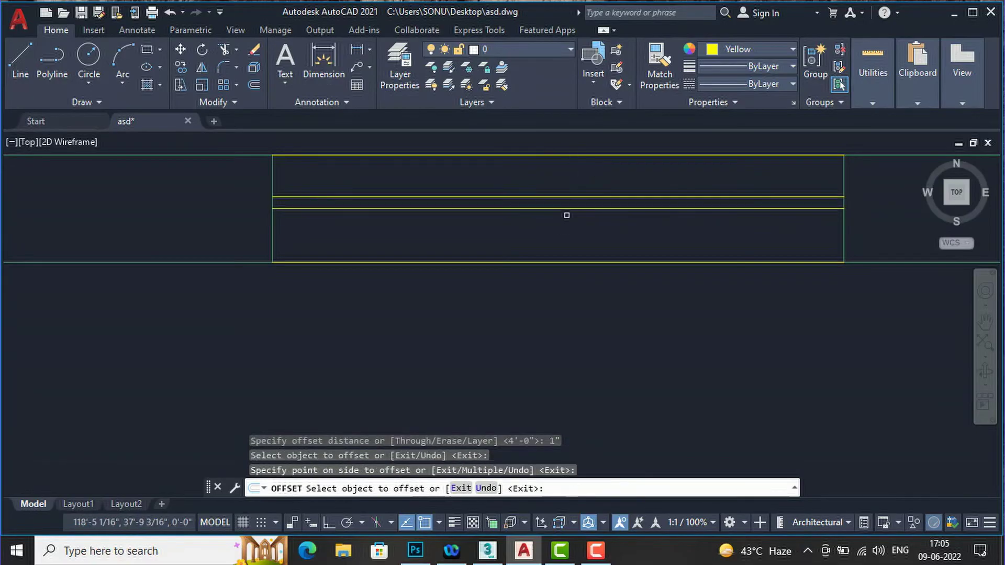
click(568, 209)
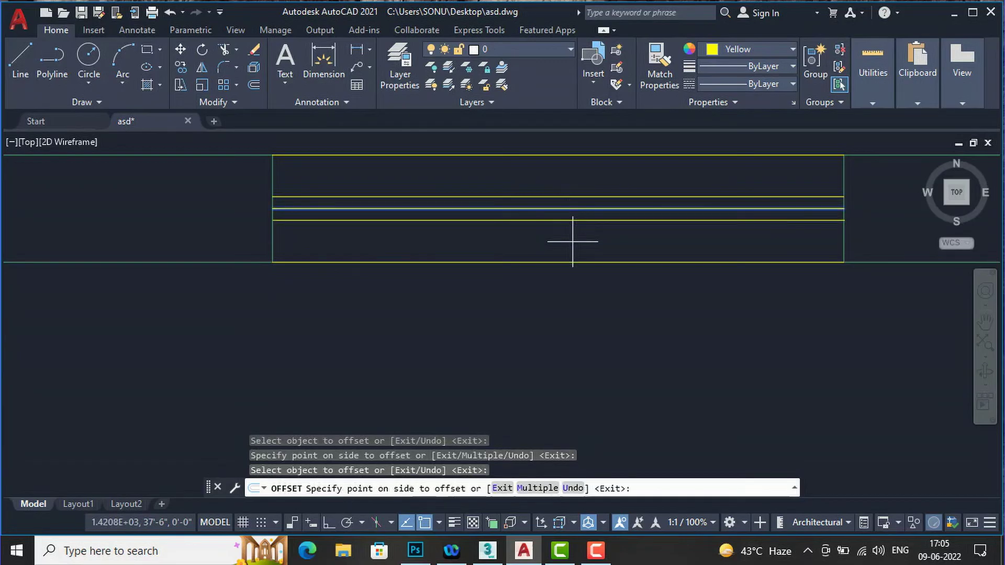
click(572, 241)
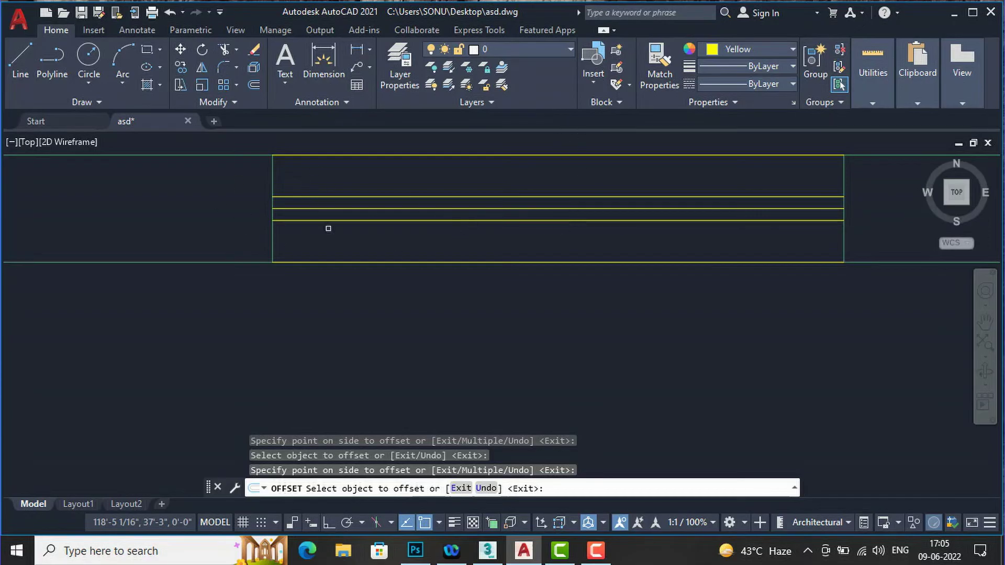
key(Escape)
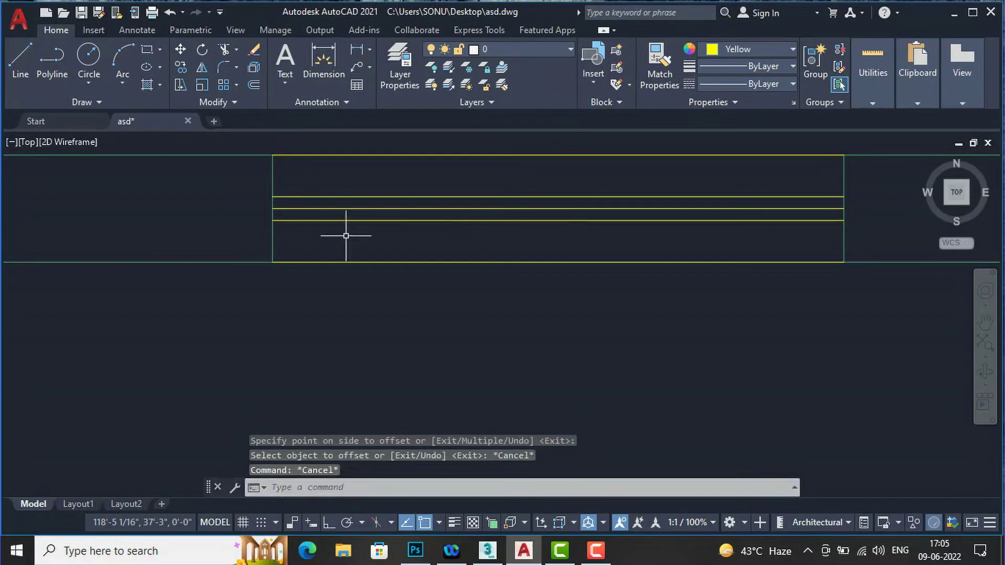
Delete the original centre line of the window.
click(315, 208)
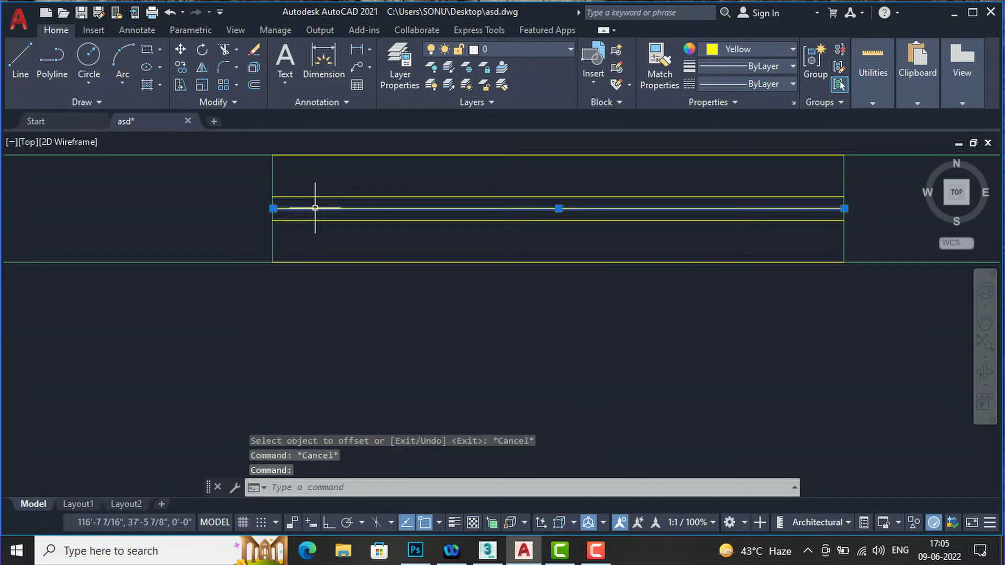
key(Delete)
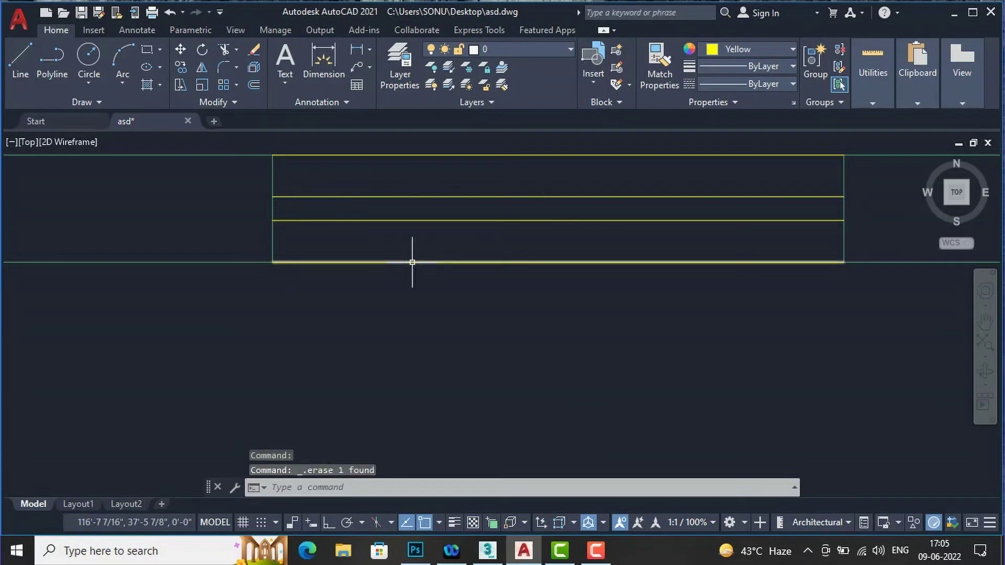
scroll(410, 265, down, 3)
scroll(419, 209, down, 3)
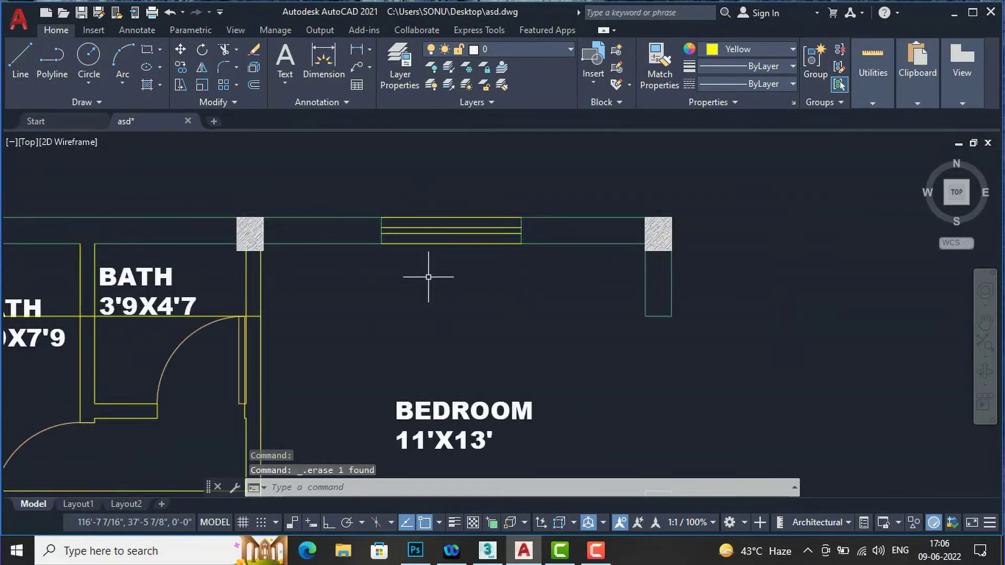
scroll(435, 236, up, 3)
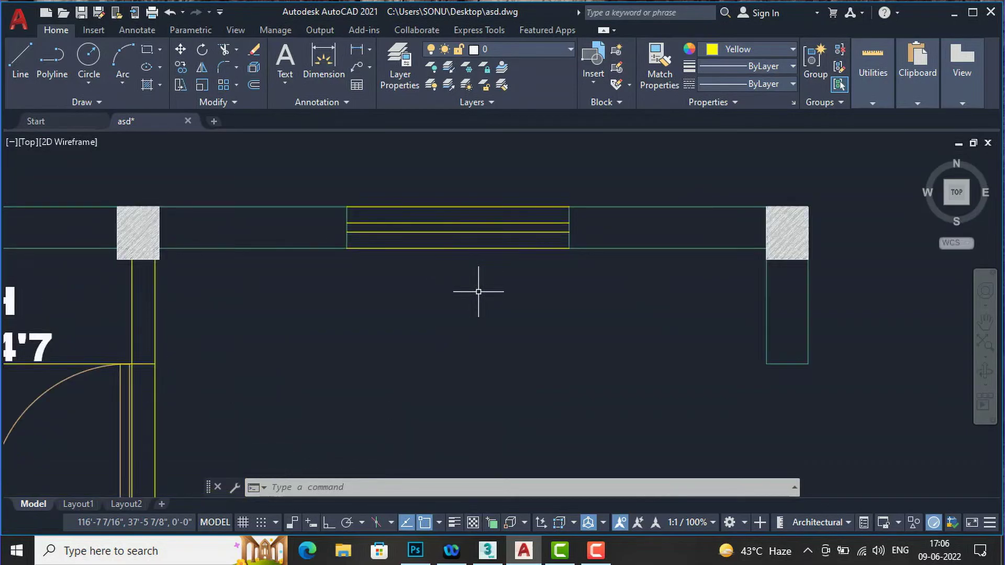
Add a layer named 'window' with cyan colour and 0.09 mm lineweight in Layer Properties.
click(407, 68)
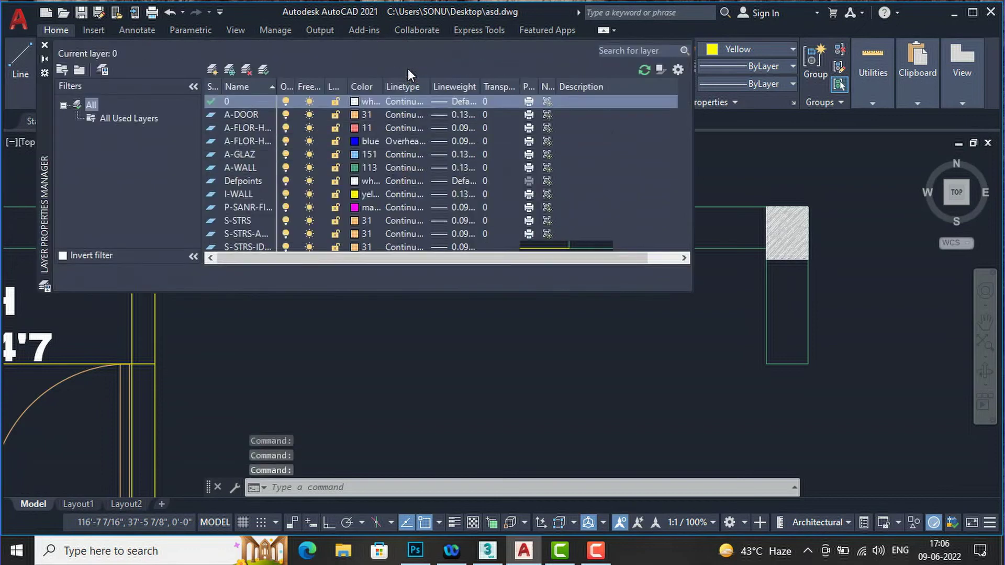
click(216, 71)
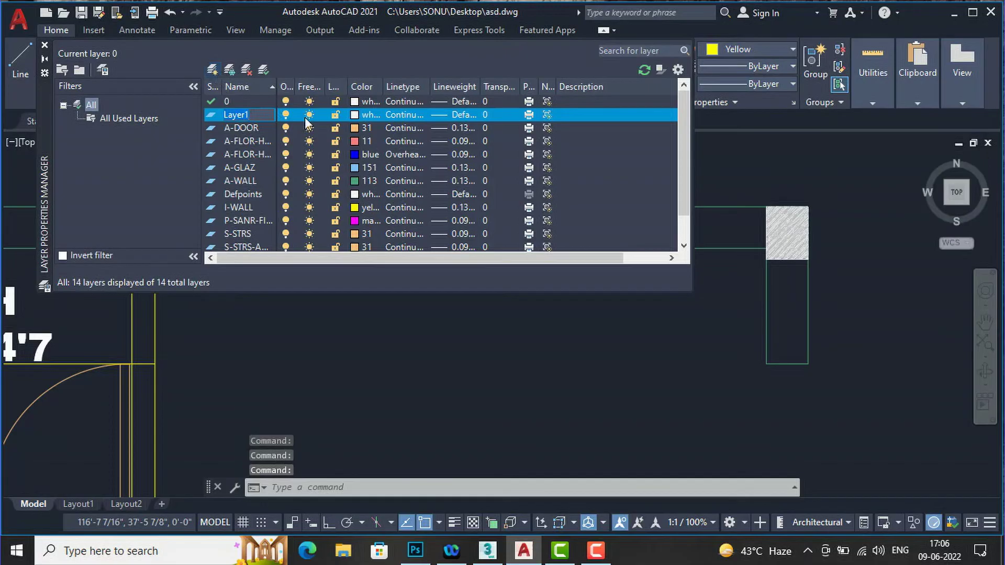
text(window)
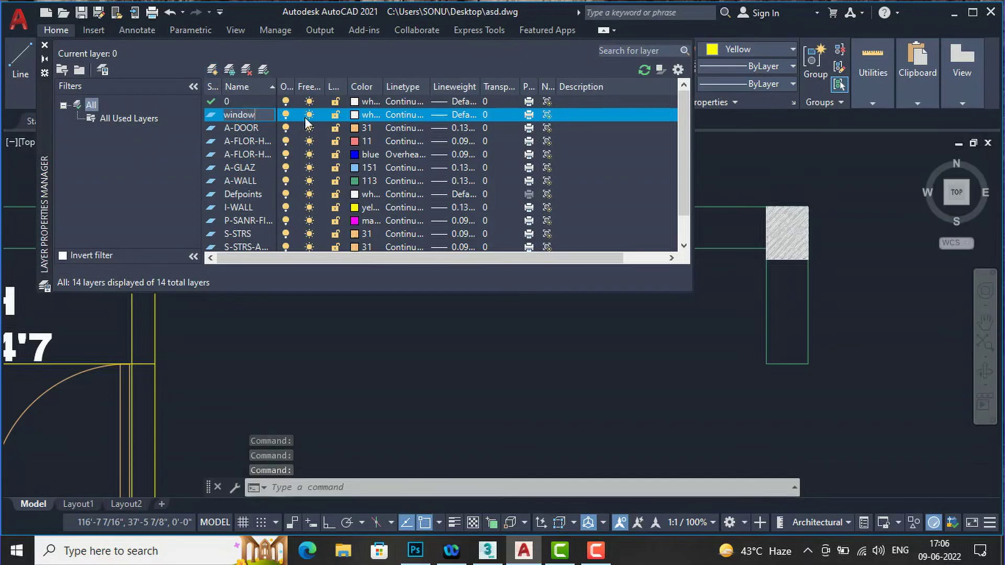
click(354, 115)
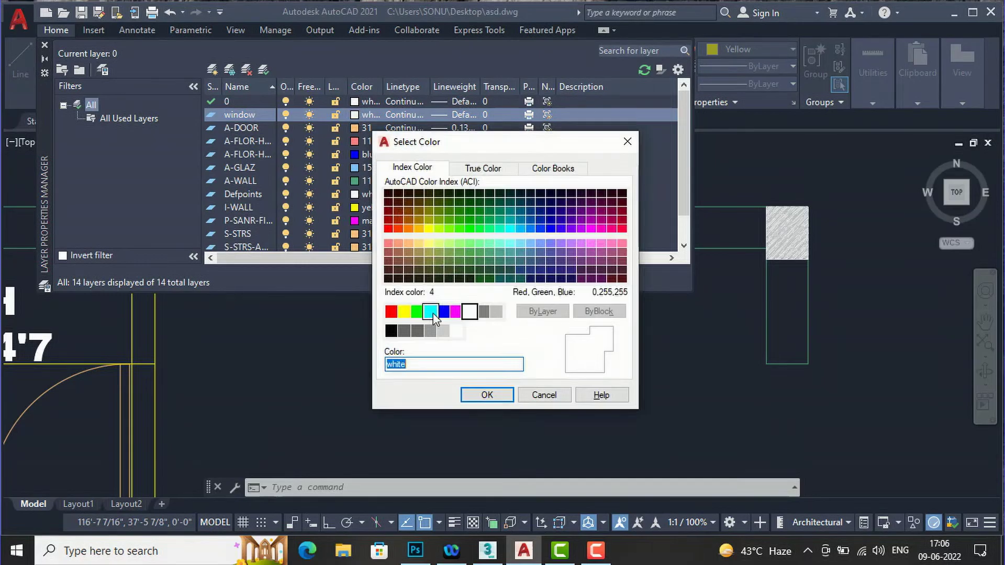
click(432, 313)
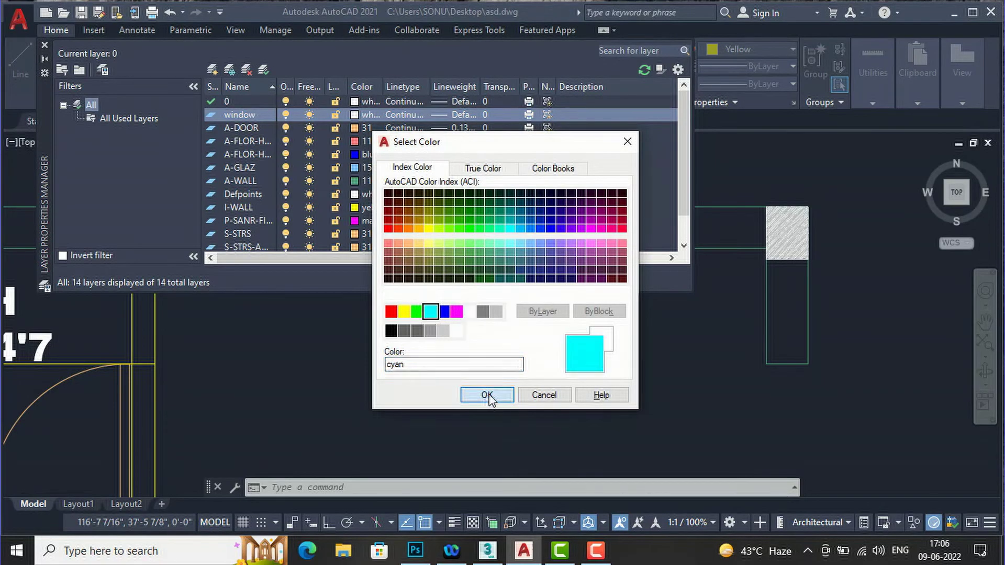
click(486, 394)
click(450, 112)
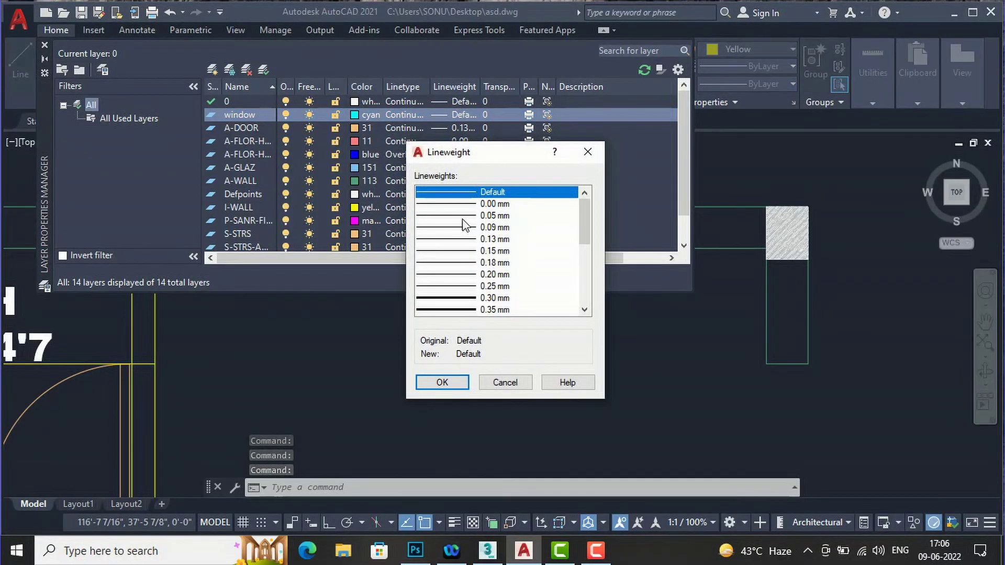
click(461, 229)
click(446, 381)
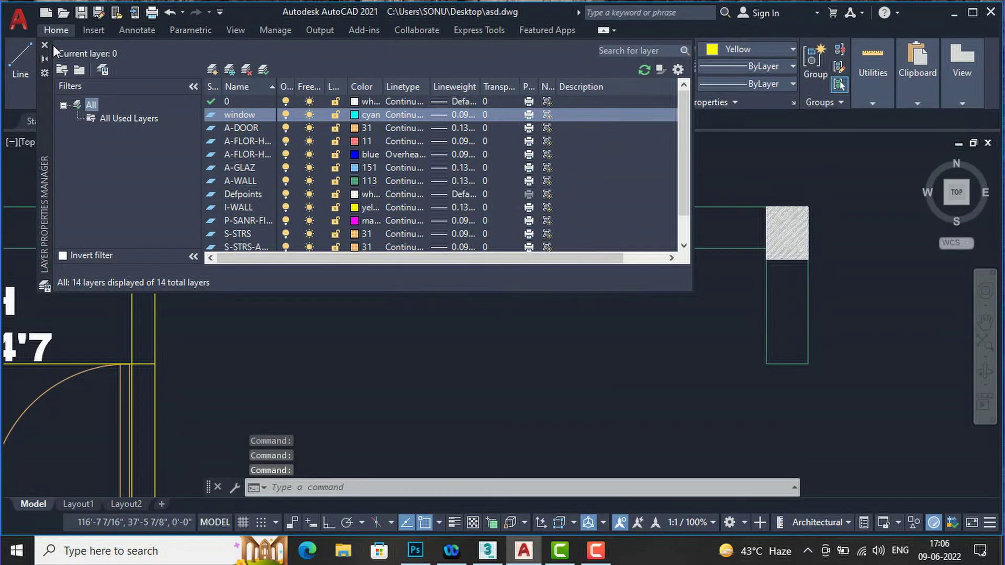
click(45, 45)
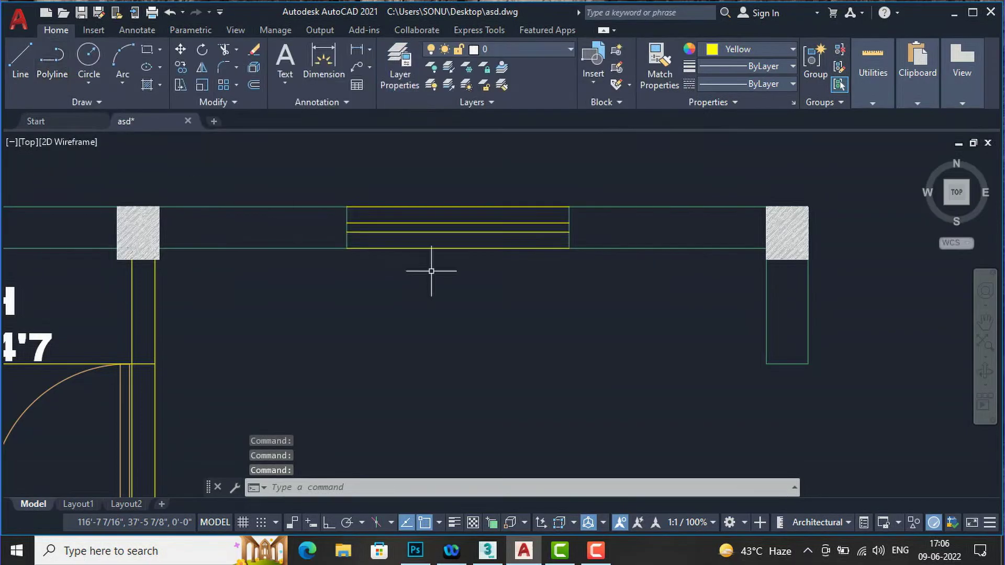
Move the four top-wall window lines onto the window layer with ByLayer colour.
click(522, 293)
click(458, 193)
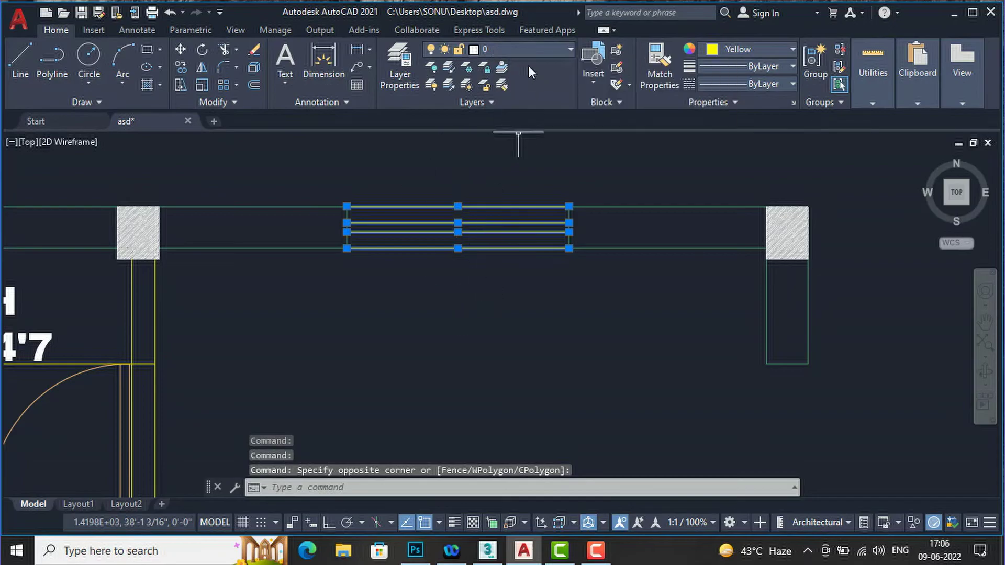
click(521, 50)
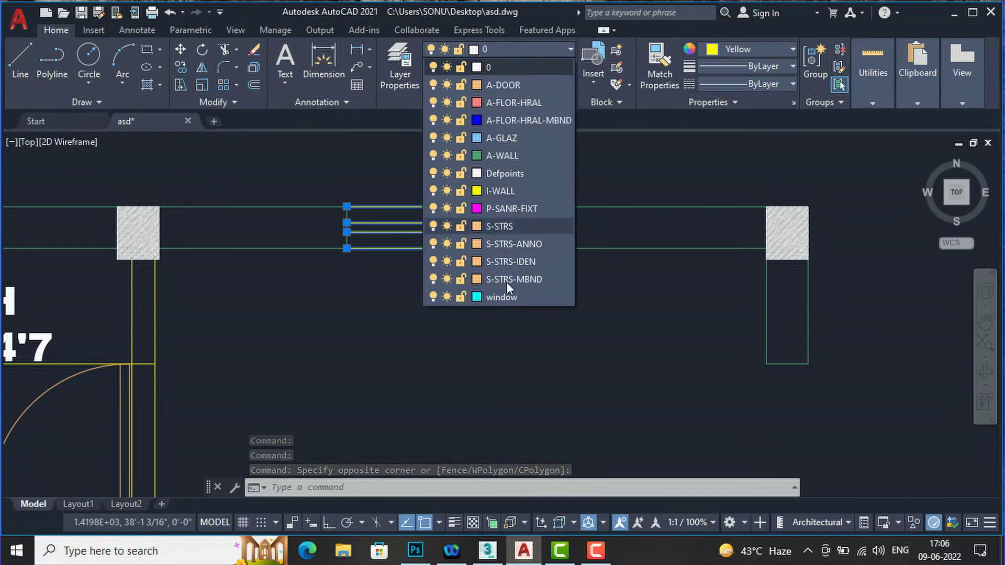
click(511, 297)
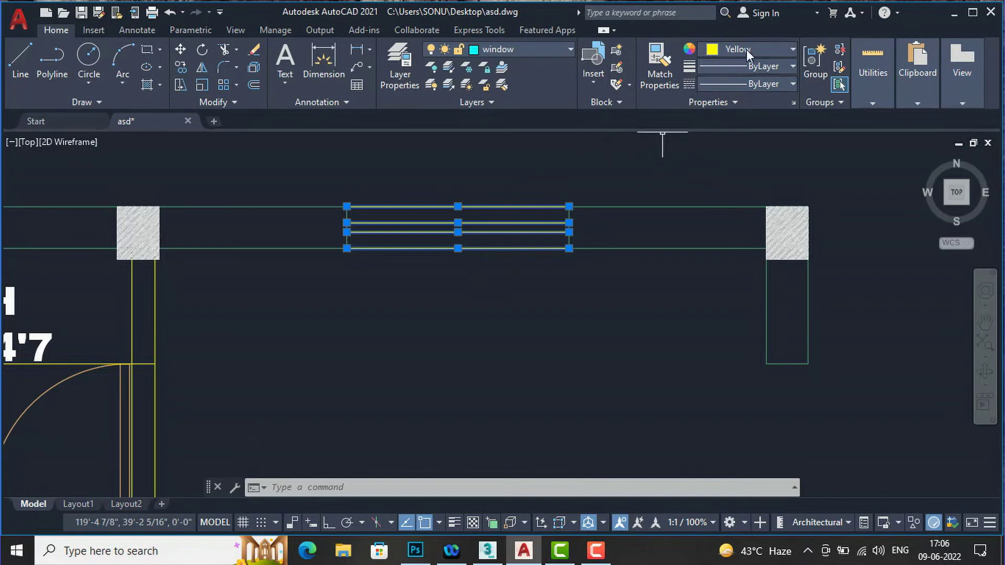
click(765, 50)
click(754, 67)
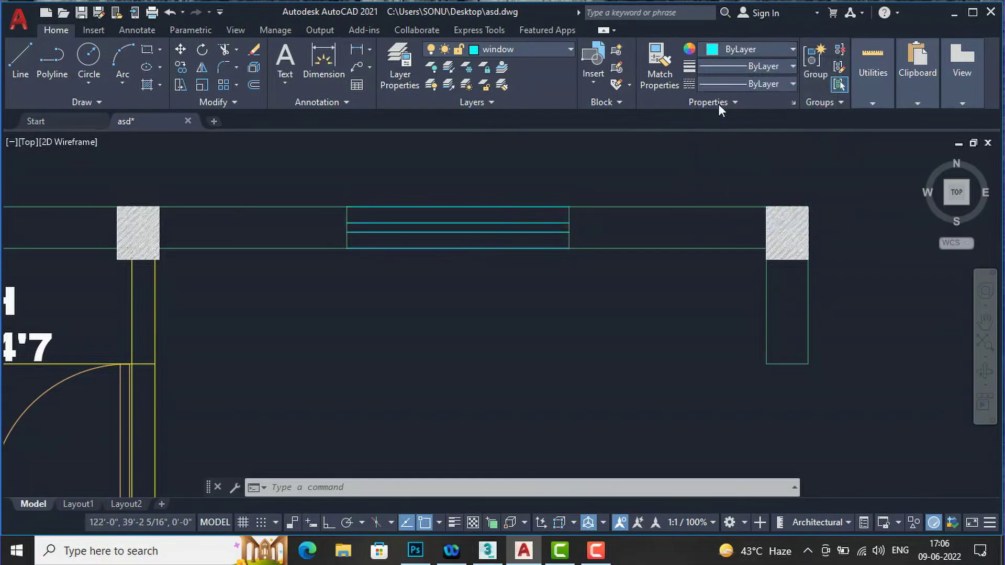
key(Escape)
key(Escape)
Draw two vertical lines closing both ends of the right-wall window opening.
scroll(471, 226, up, 2)
scroll(439, 216, down, 5)
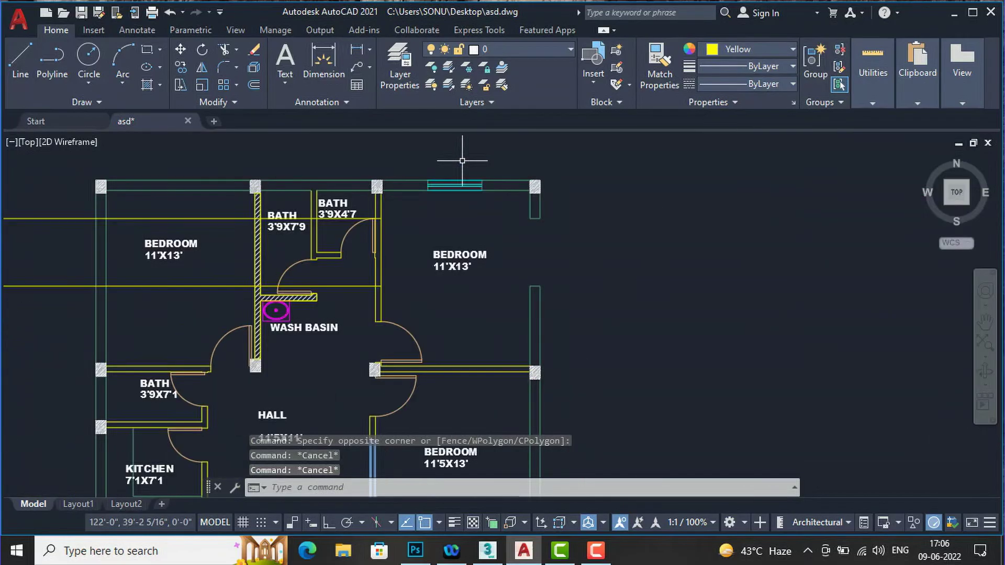
scroll(537, 231, up, 3)
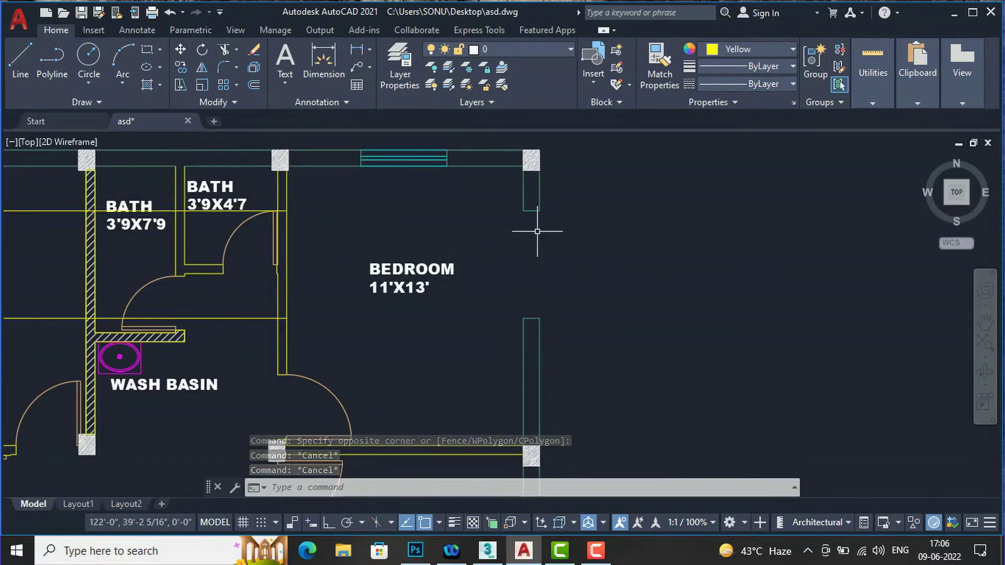
text(l)
key(Return)
scroll(524, 207, up, 2)
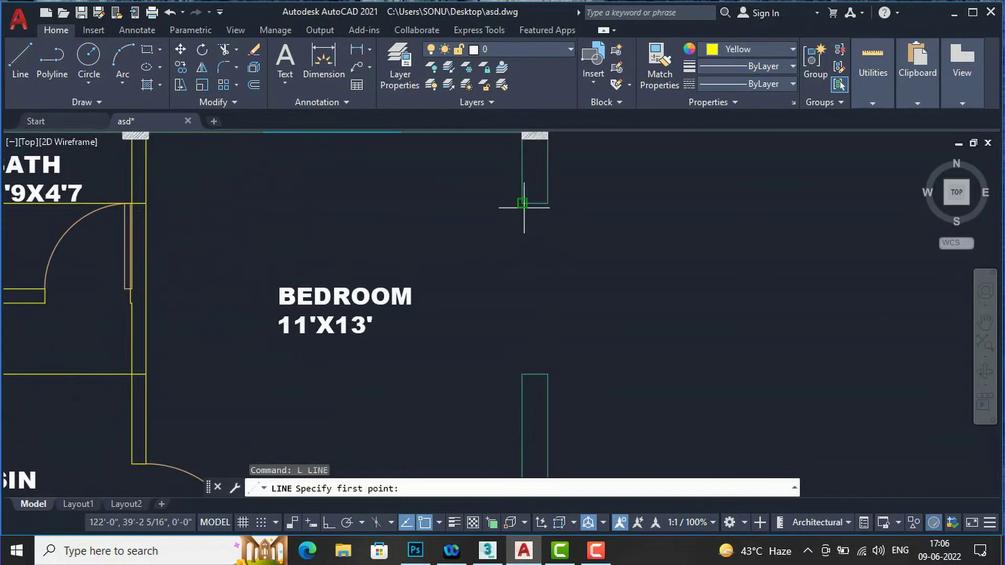
click(523, 203)
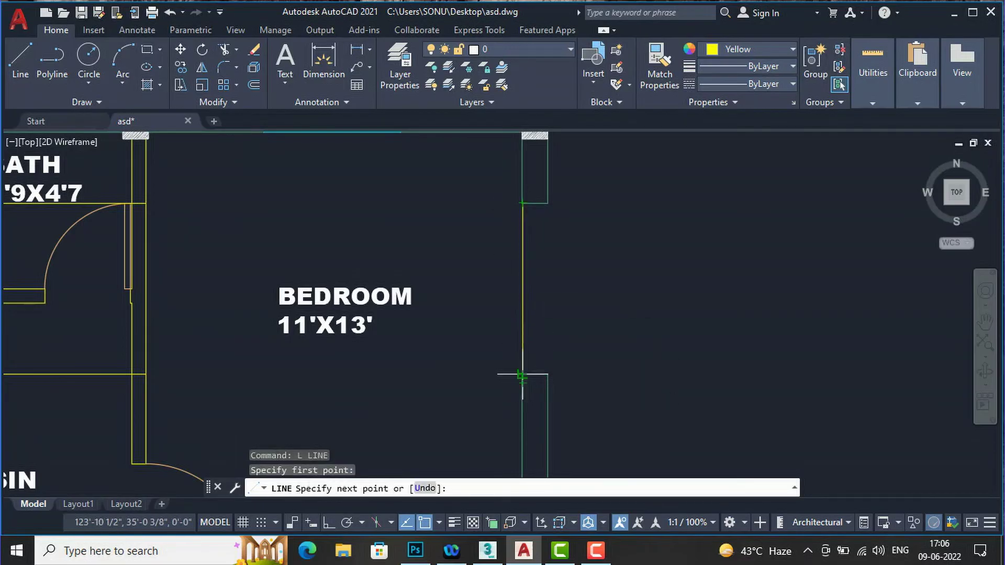
click(523, 374)
key(Return)
key(Return)
click(548, 203)
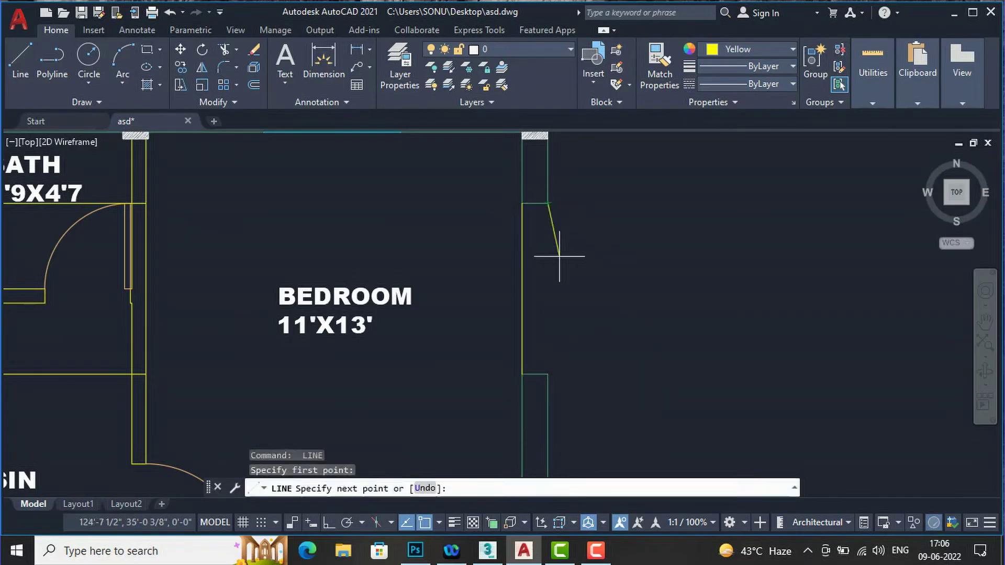
click(548, 375)
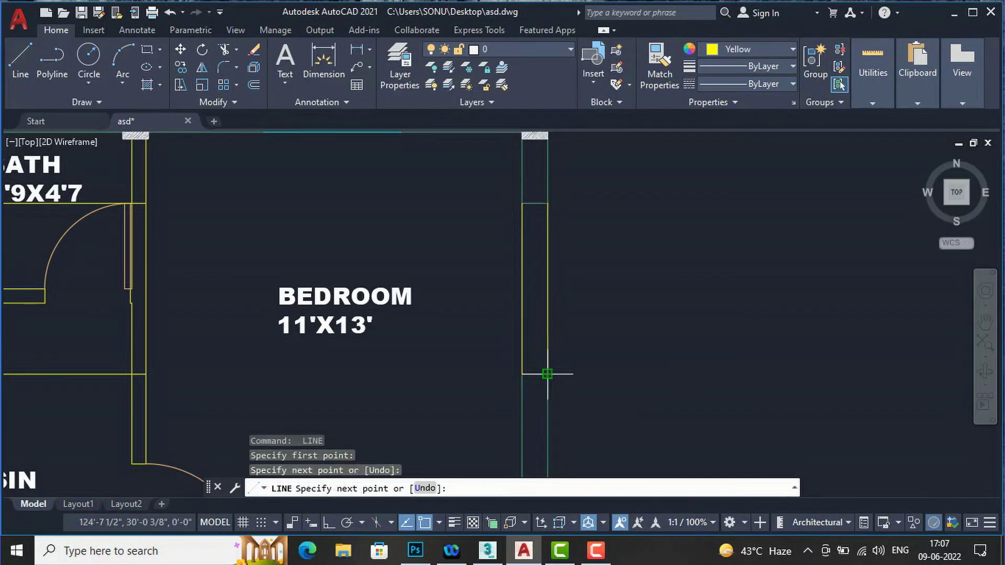
key(Return)
Draw a centre line running lengthwise through the window opening.
scroll(528, 213, up, 2)
scroll(529, 211, up, 2)
text(l)
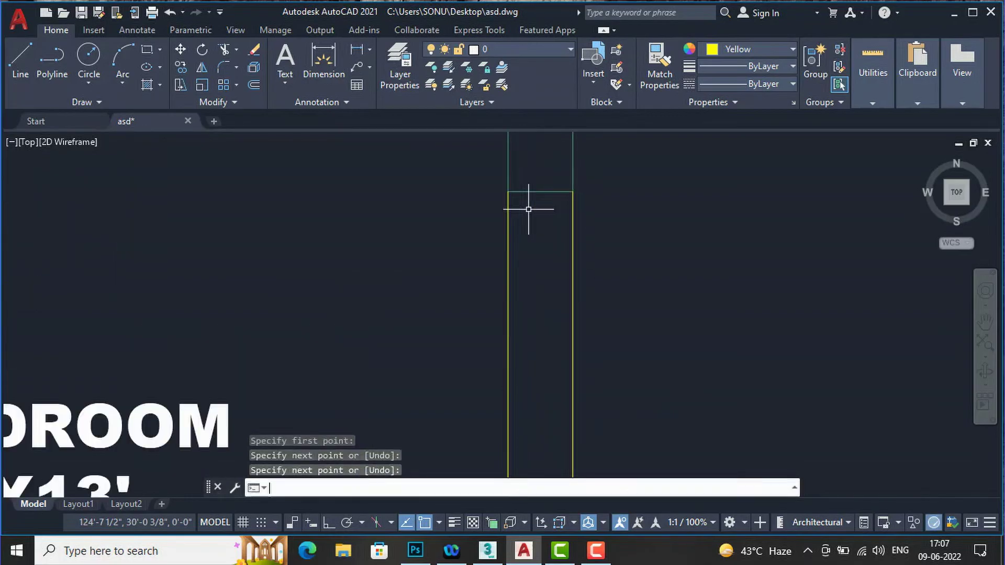
key(Return)
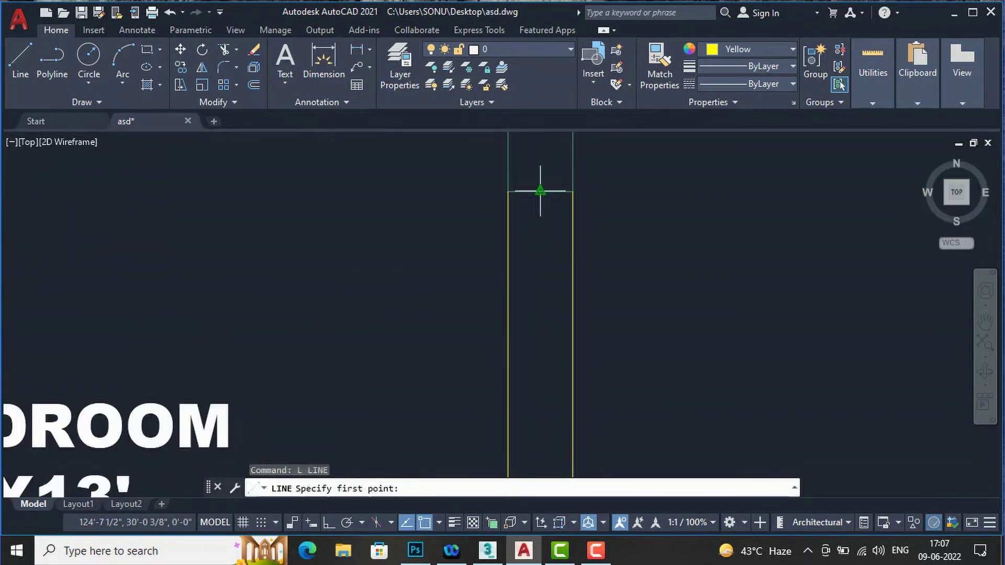
click(540, 191)
scroll(540, 194, down, 3)
scroll(529, 247, up, 4)
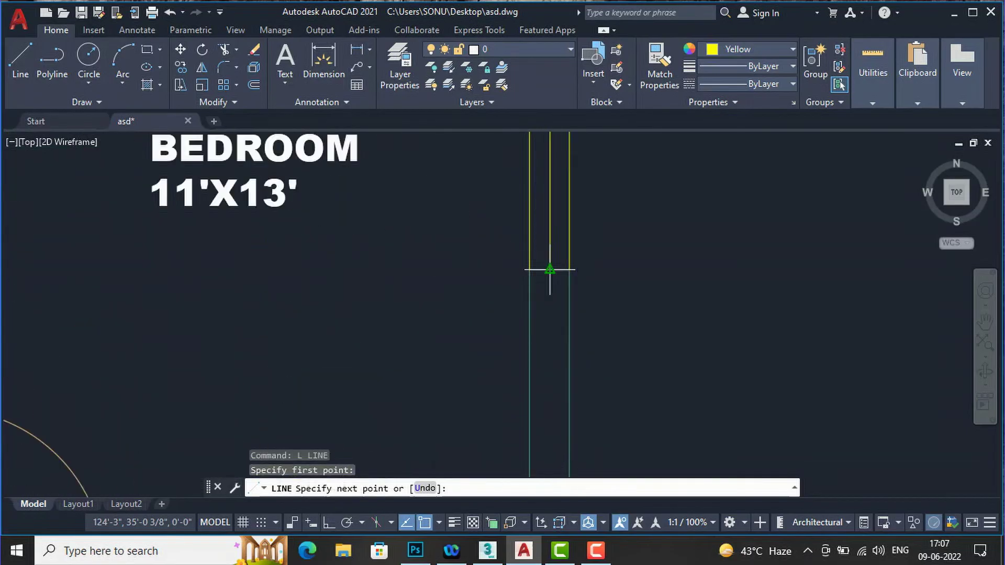
click(549, 269)
key(Return)
Start OFFSET with a 1" offset distance.
scroll(564, 321, down, 2)
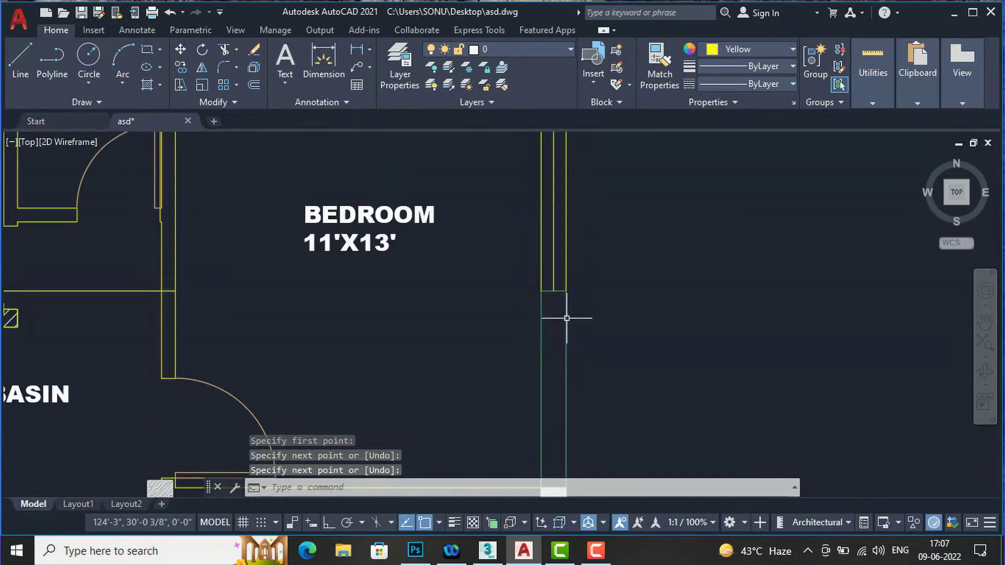
scroll(545, 327, down, 2)
scroll(538, 198, up, 5)
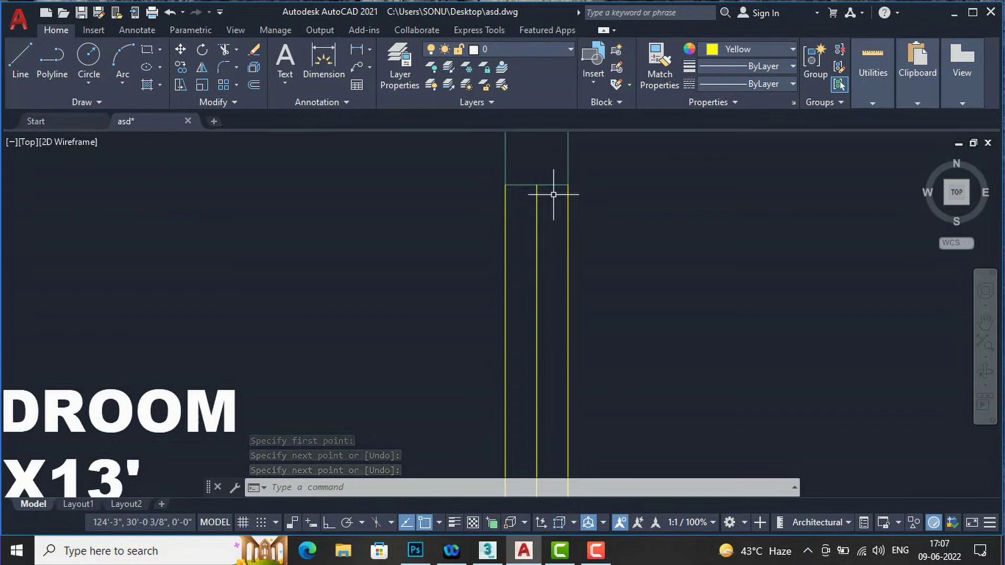
text(o)
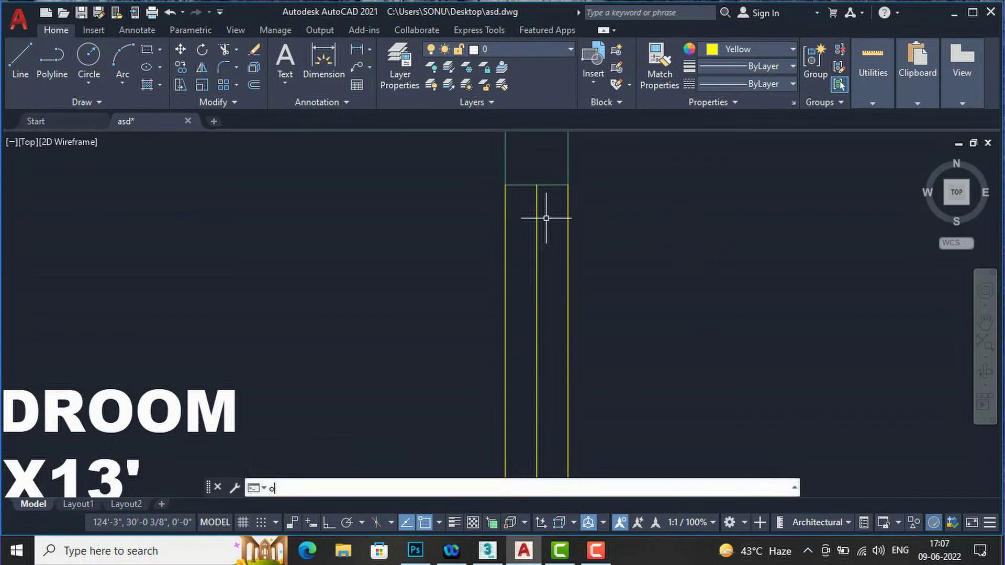
key(Return)
text(1")
key(Return)
Offset the window's centre line 1" to the left and 1" to the right.
scroll(537, 204, up, 3)
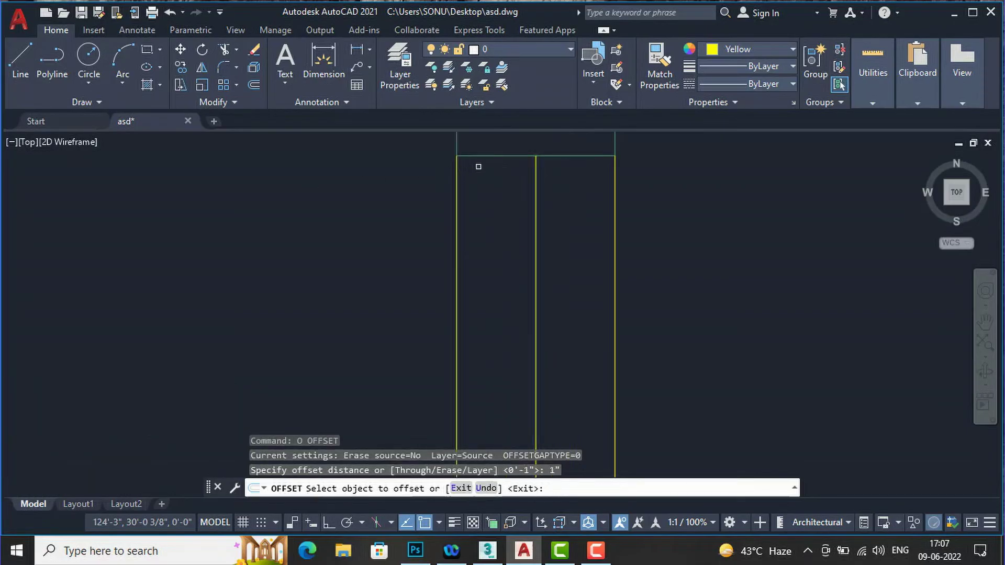
click(535, 173)
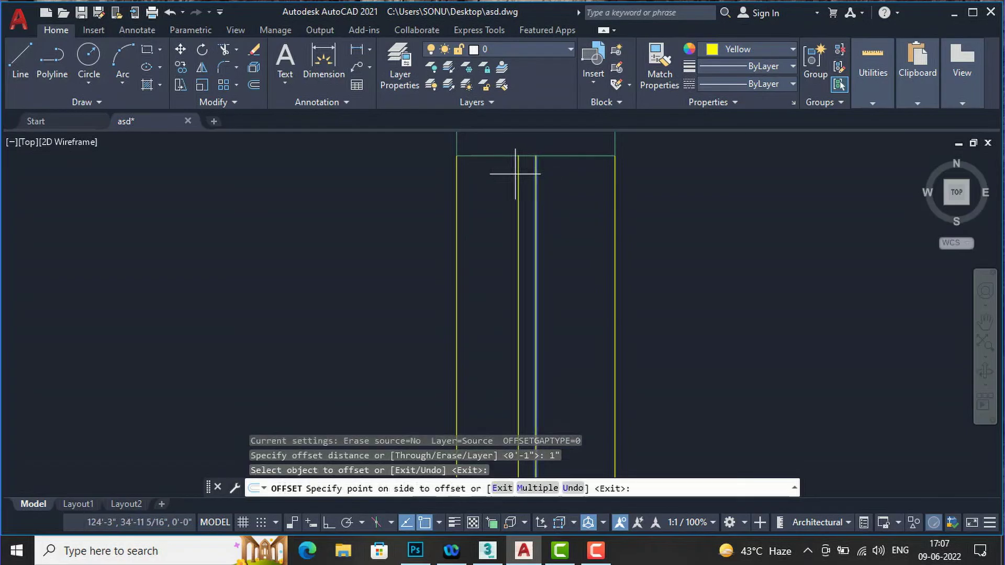
click(484, 170)
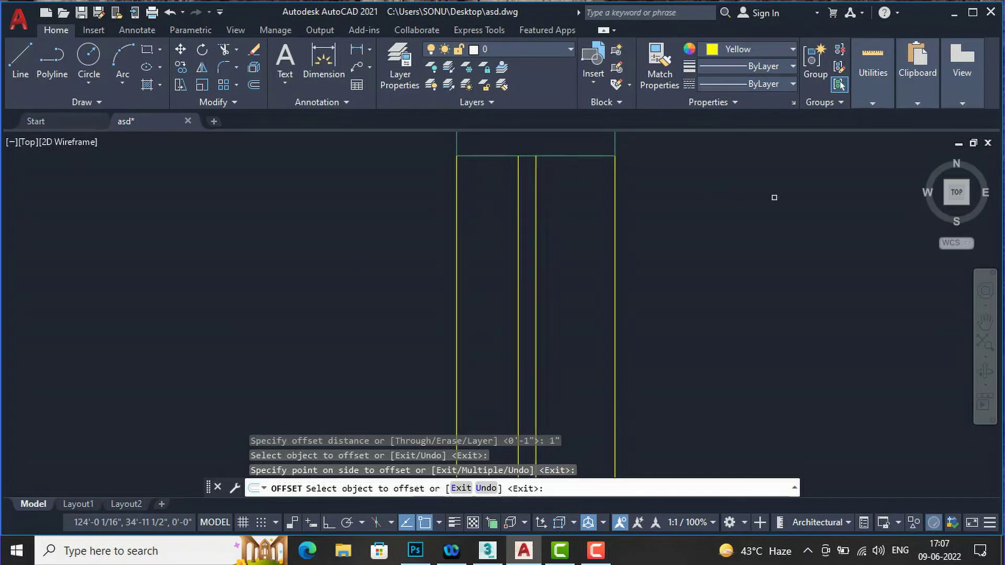
click(535, 177)
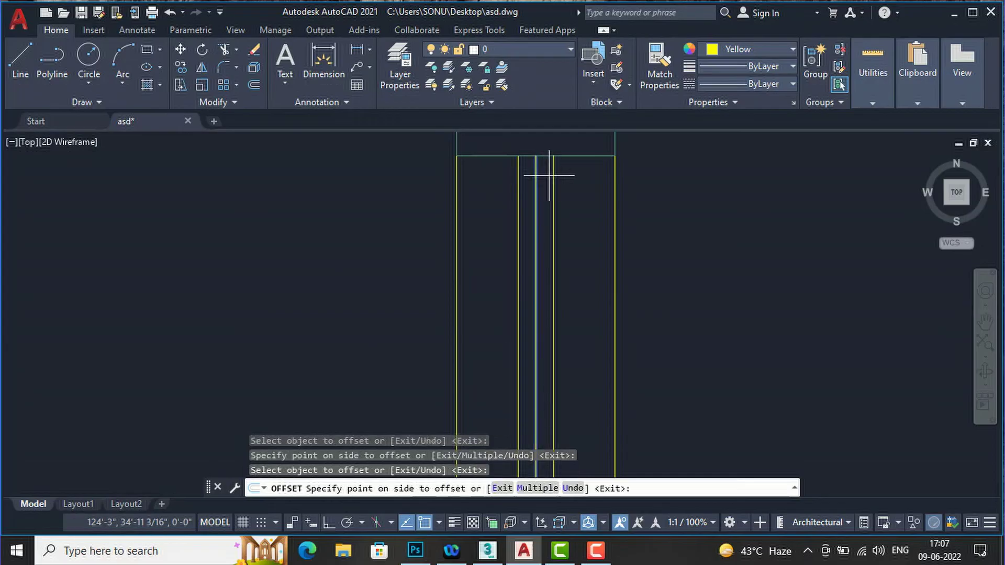
click(686, 176)
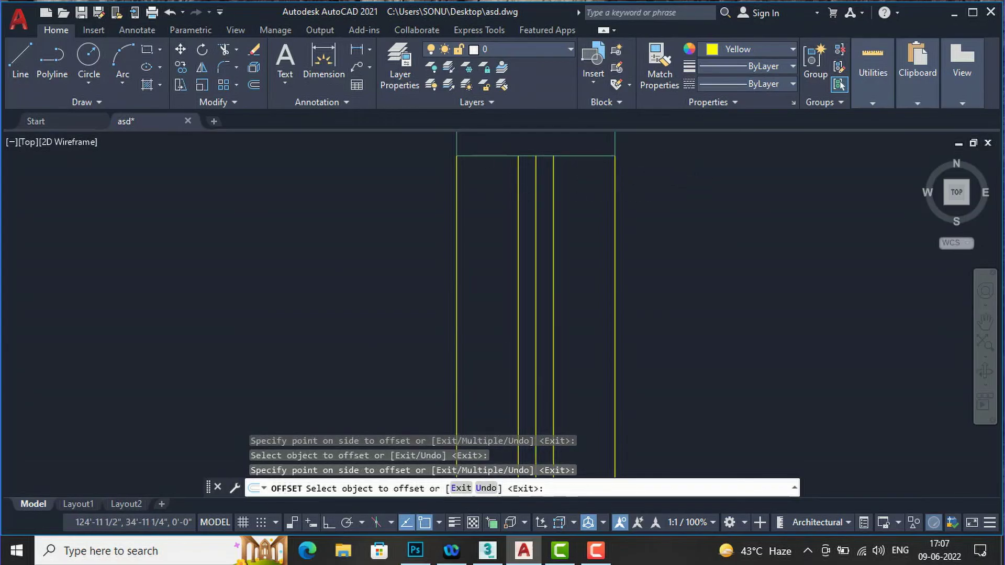
scroll(486, 164, down, 5)
scroll(502, 168, up, 4)
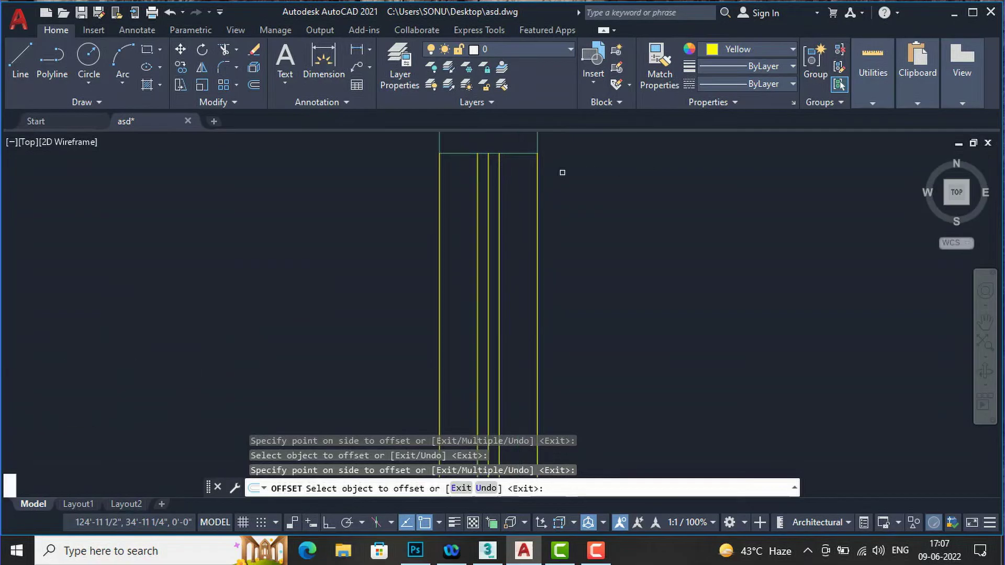
key(Escape)
scroll(504, 159, up, 4)
click(472, 167)
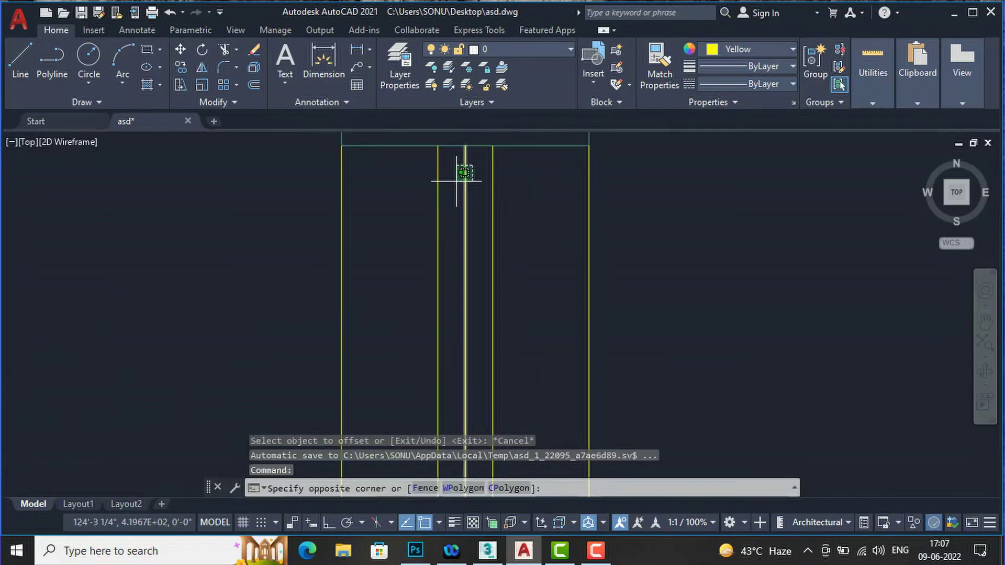
Delete the stray line from the right-wall window.
click(456, 181)
key(Delete)
scroll(458, 178, down, 4)
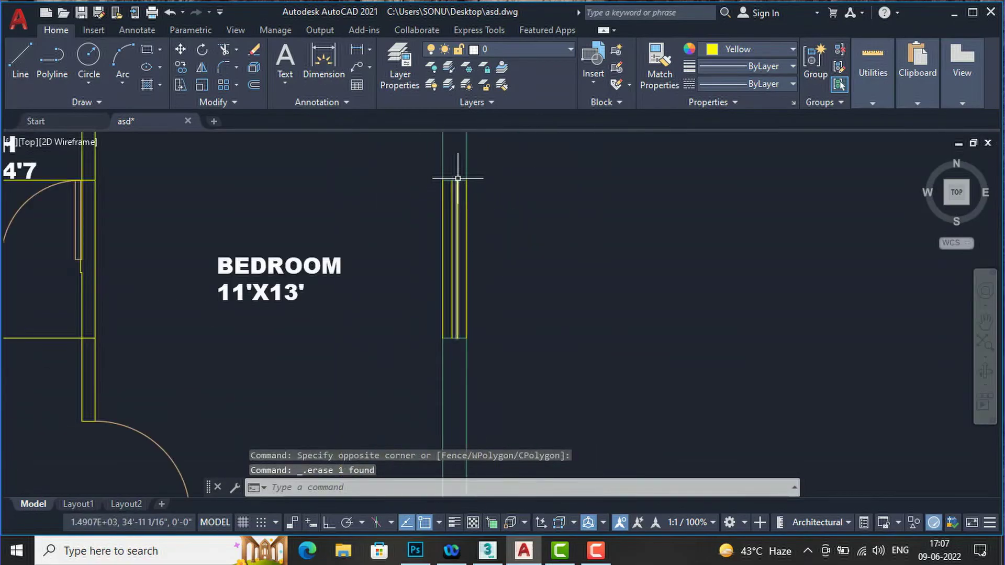
scroll(521, 328, down, 2)
scroll(457, 259, up, 2)
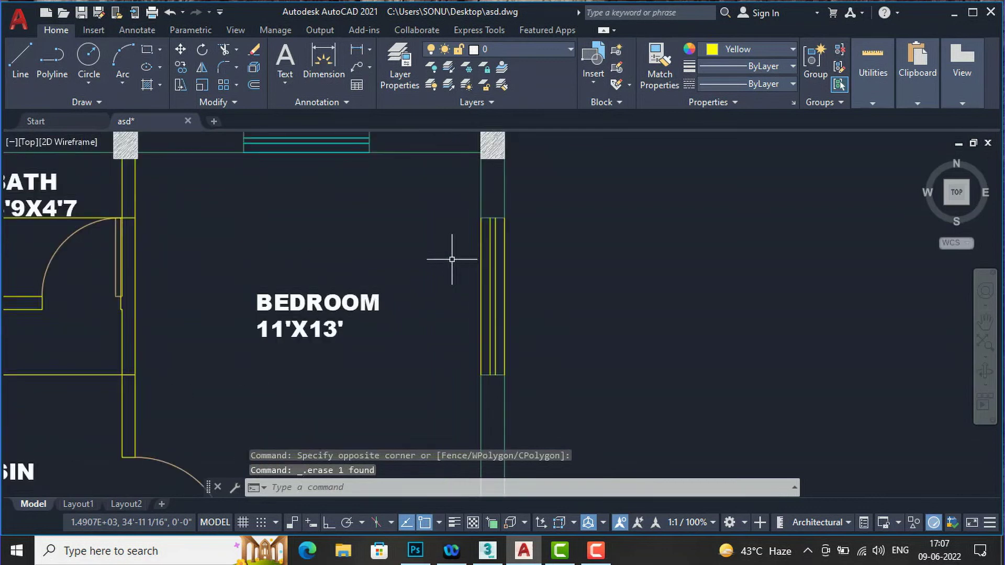
Move the right-wall window lines to the 'window' layer with Color set to ByLayer.
click(545, 286)
click(441, 254)
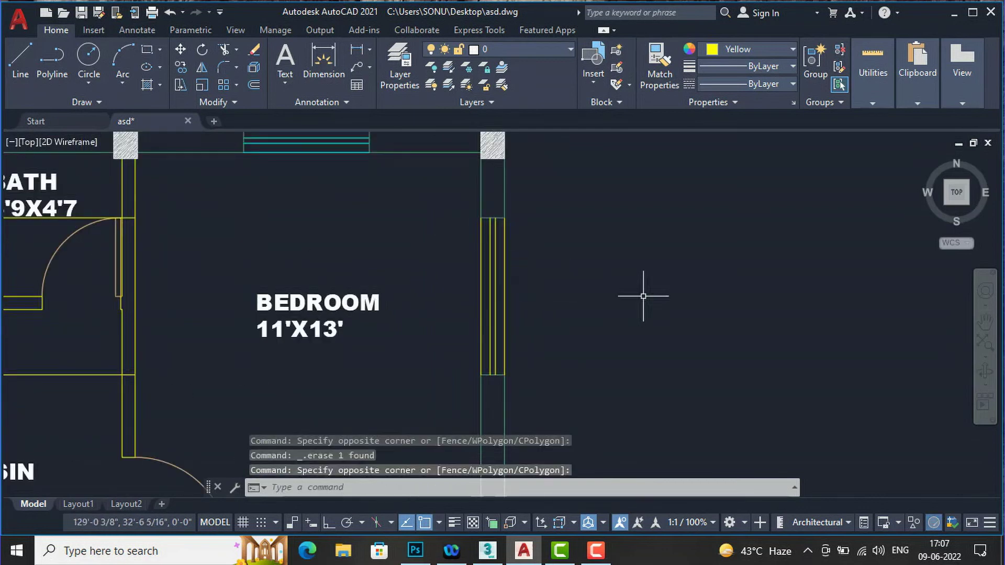
click(562, 270)
click(440, 265)
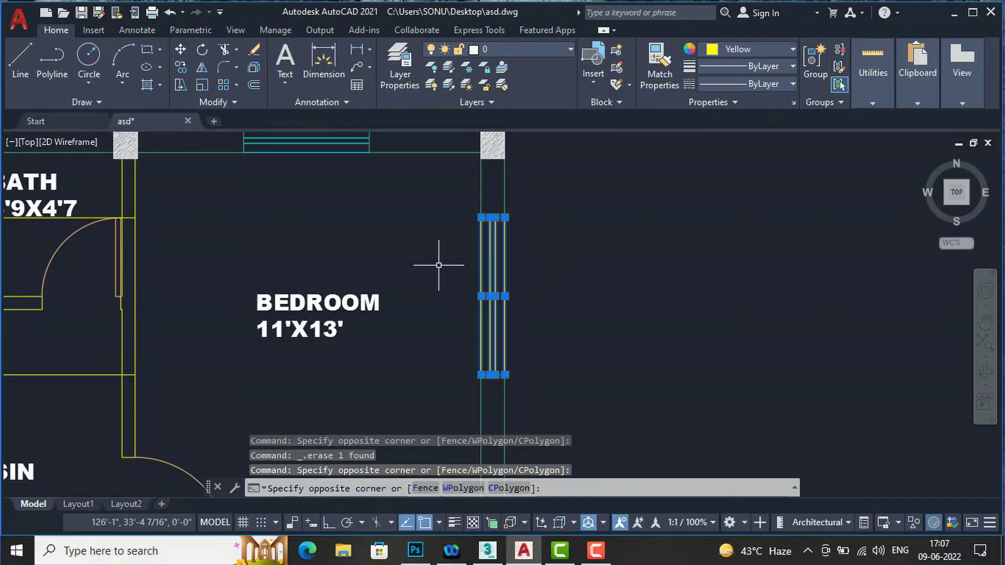
click(526, 49)
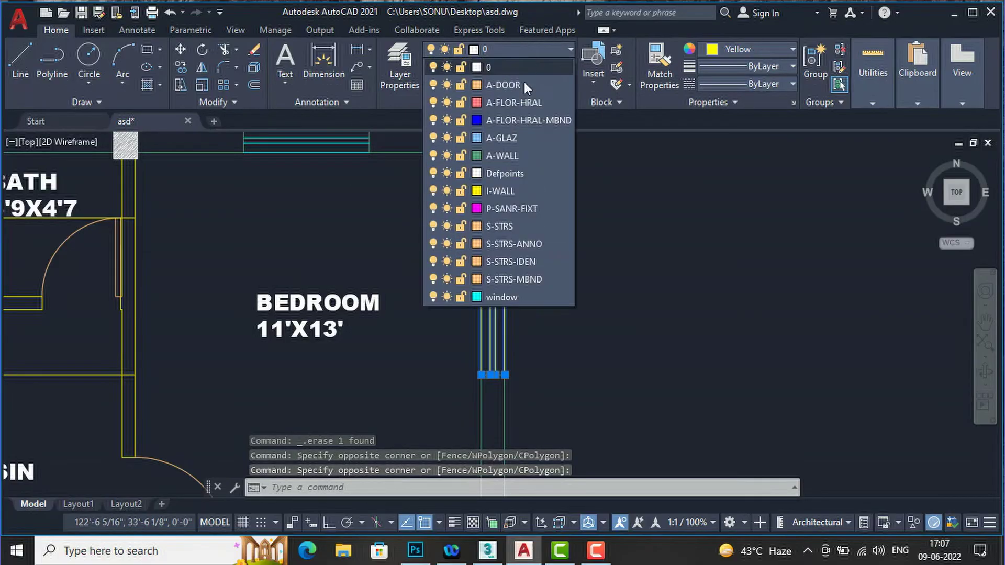
click(518, 298)
click(743, 49)
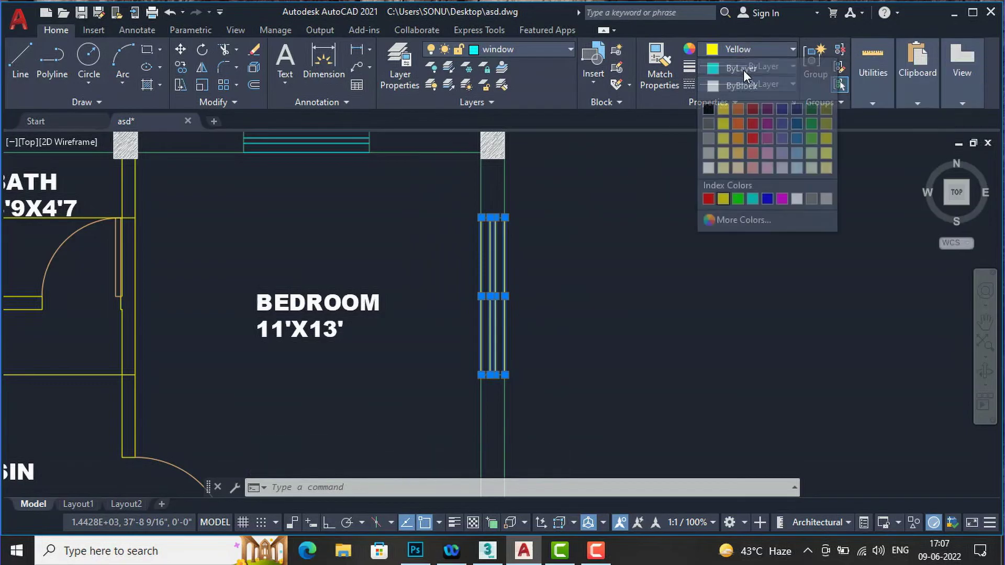
click(740, 71)
key(Escape)
key(Escape)
scroll(471, 265, down, 6)
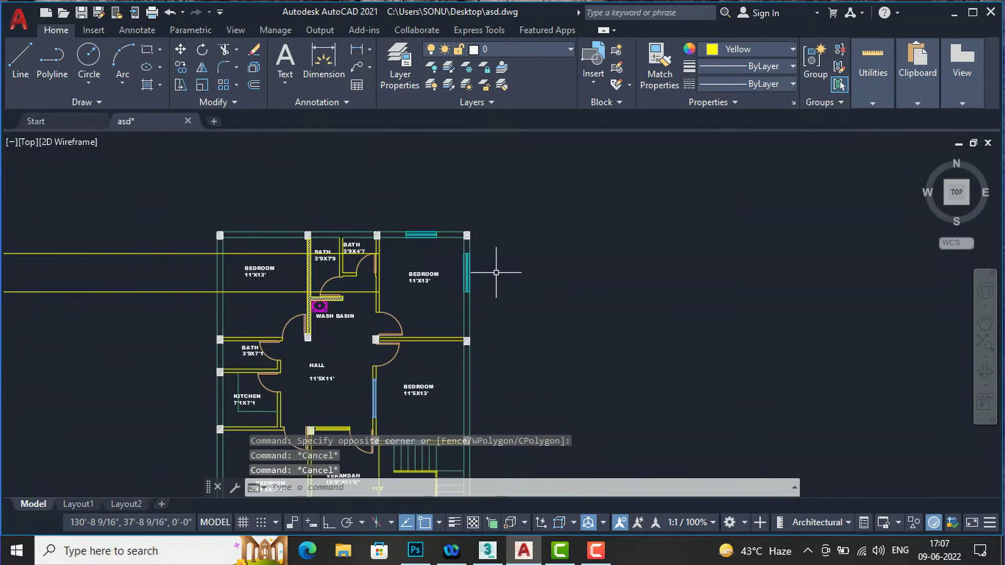
Open Tool Palettes from the View tab to show the Imperial sample blocks.
scroll(409, 266, up, 4)
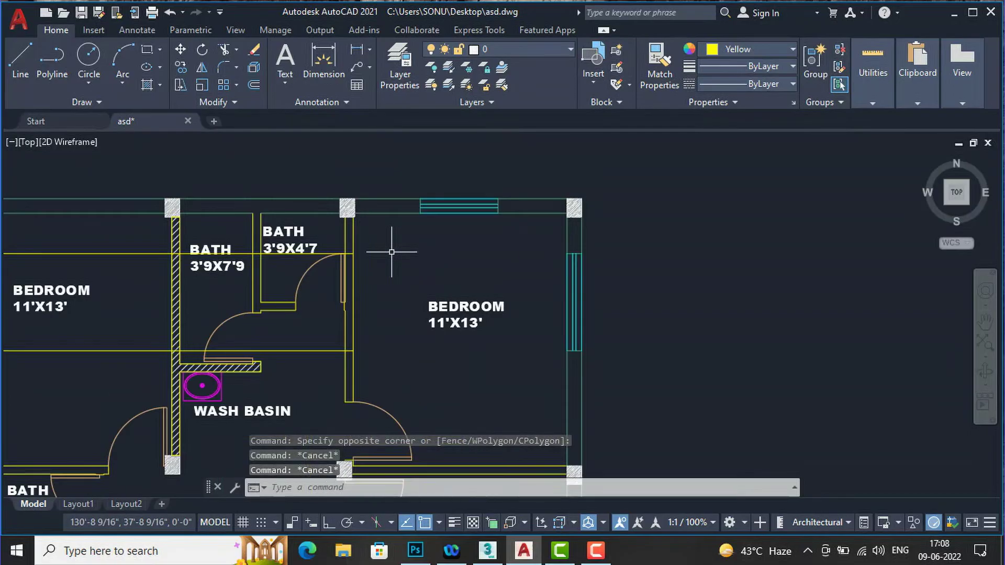
scroll(389, 240, down, 4)
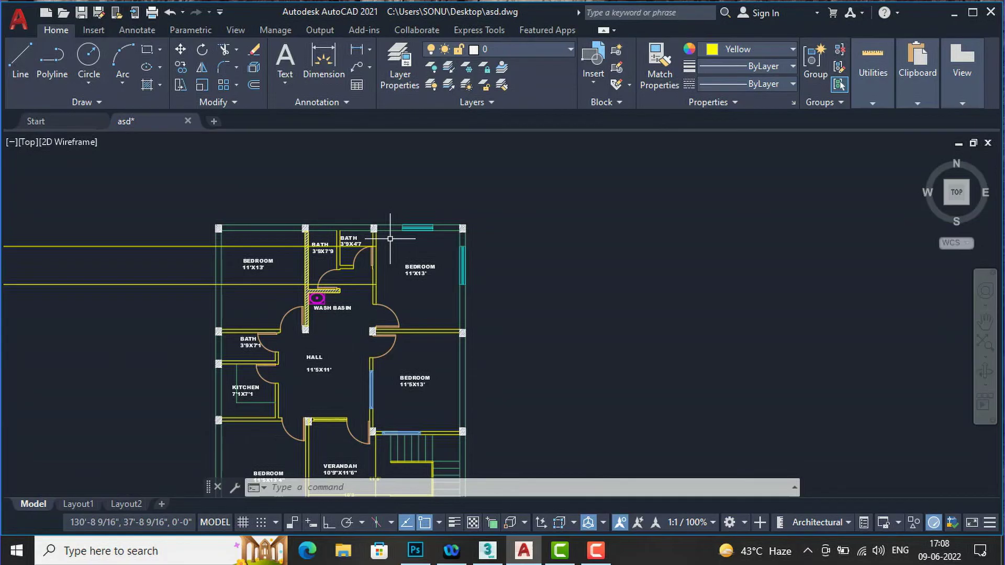
scroll(487, 404, up, 2)
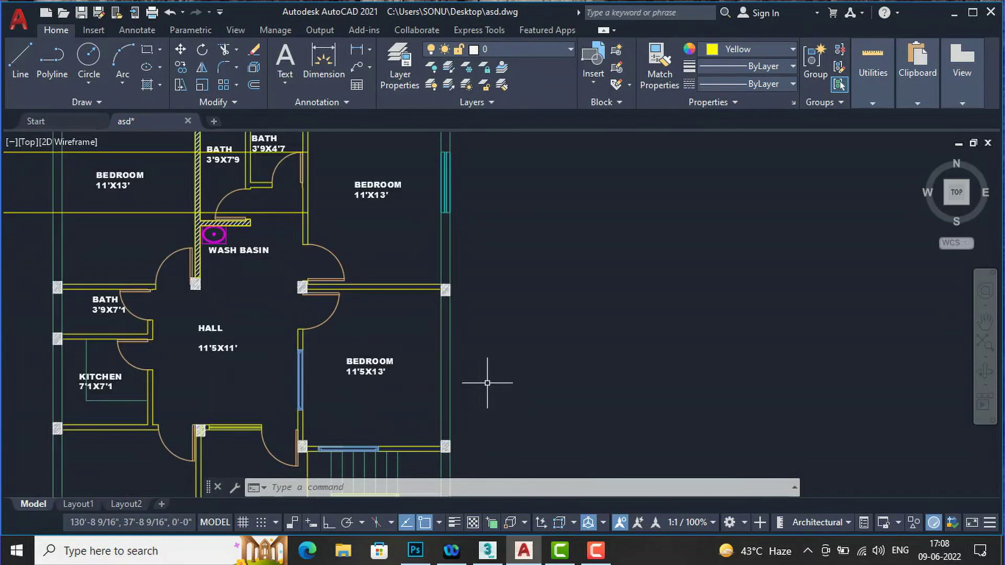
click(240, 33)
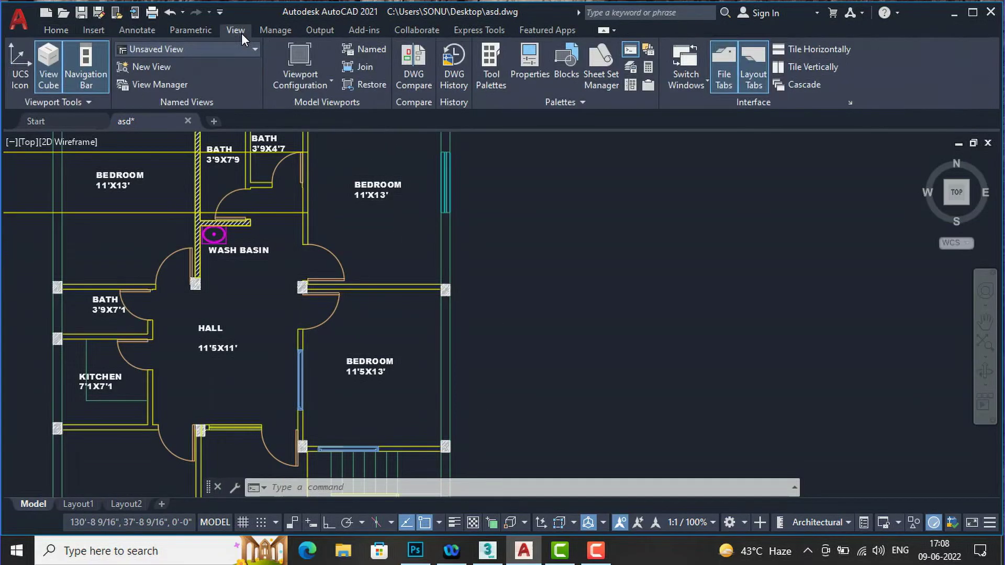
click(505, 80)
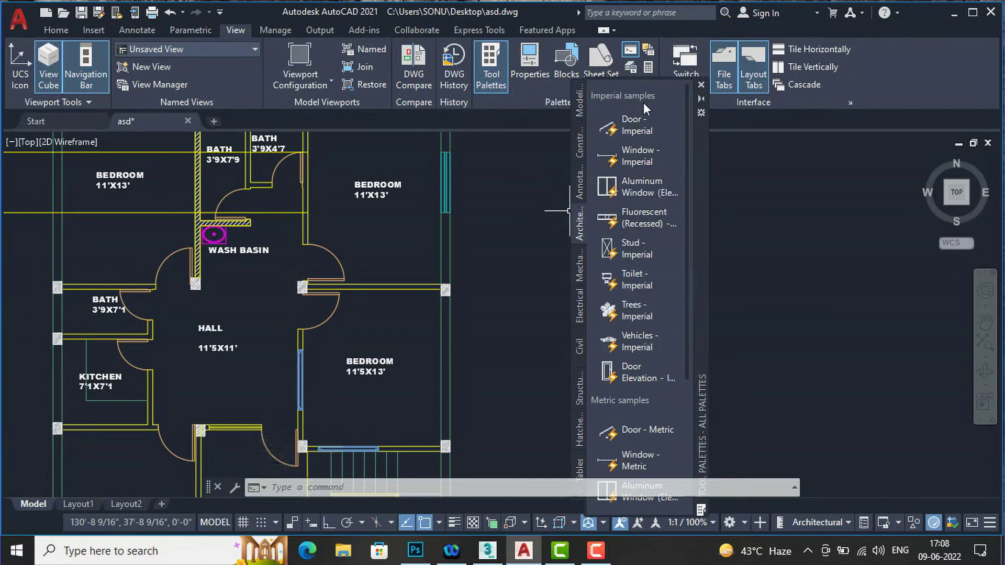
Insert a Window - Imperial block from the palette onto the bedroom wall.
click(652, 162)
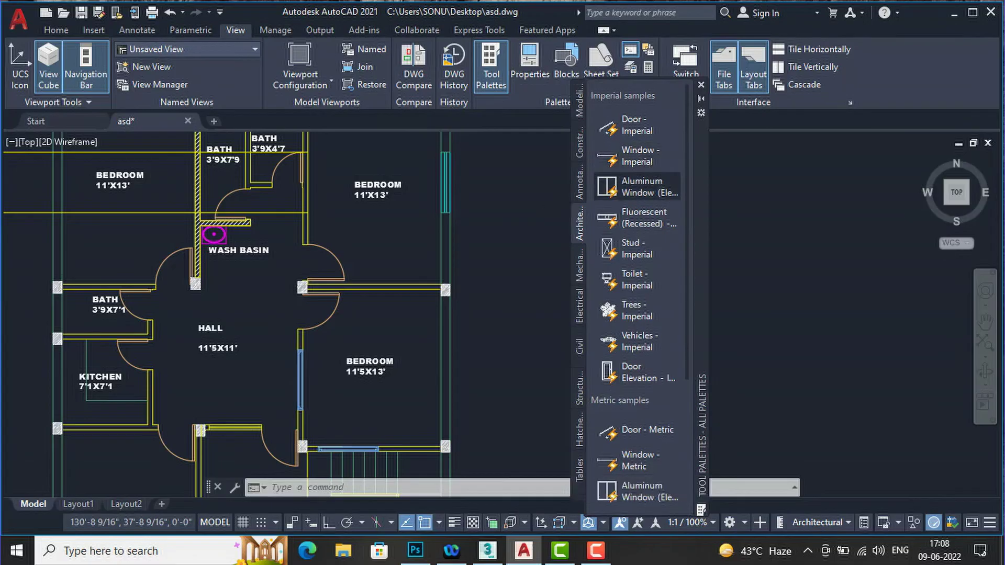
scroll(459, 229, up, 5)
scroll(411, 211, down, 5)
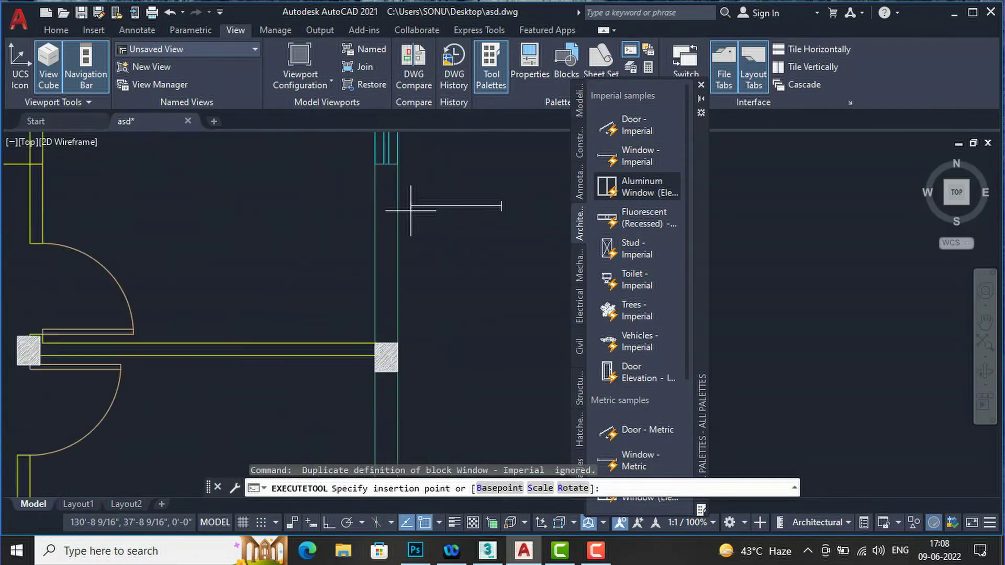
scroll(411, 211, up, 5)
scroll(337, 272, down, 5)
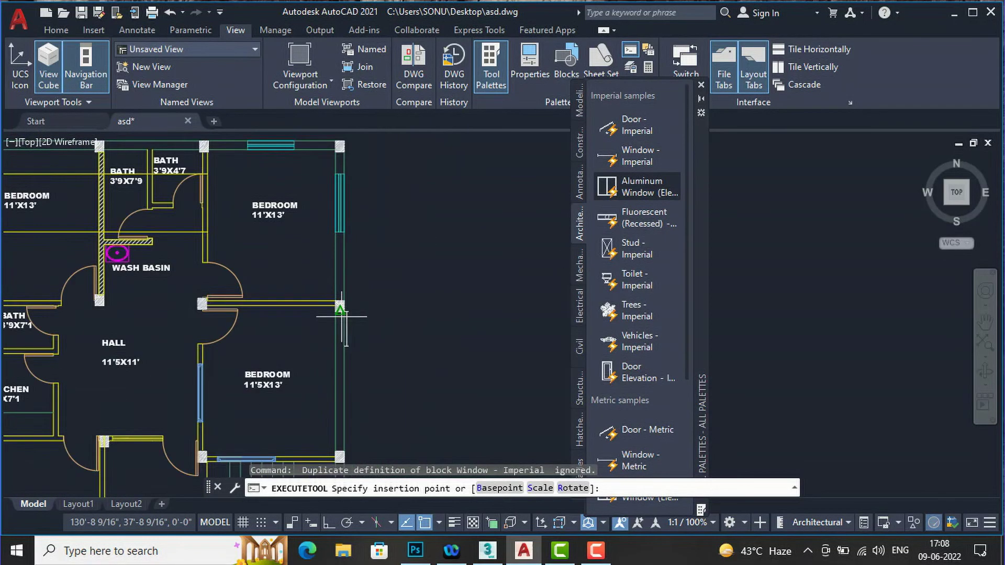
scroll(337, 354, up, 4)
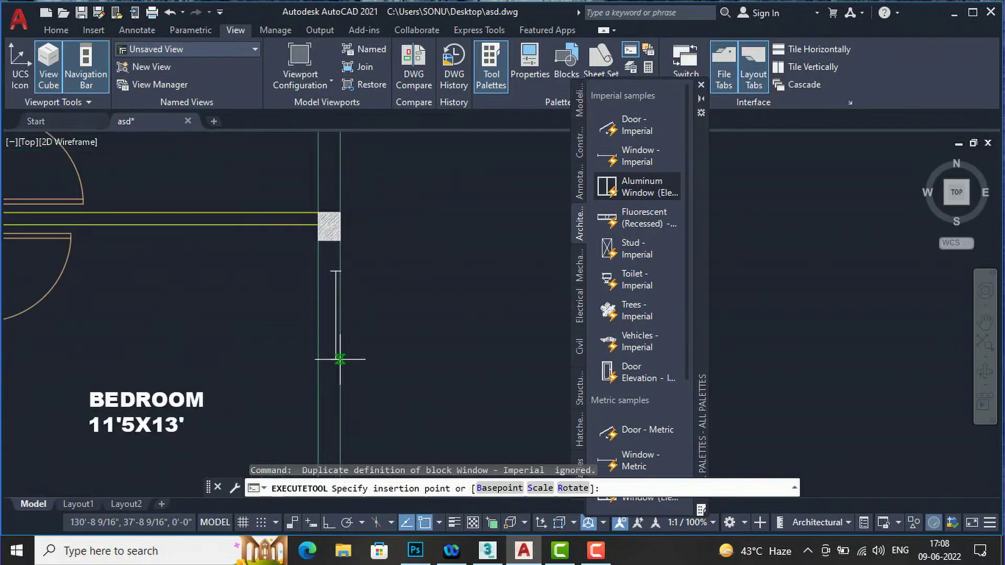
scroll(337, 366, up, 4)
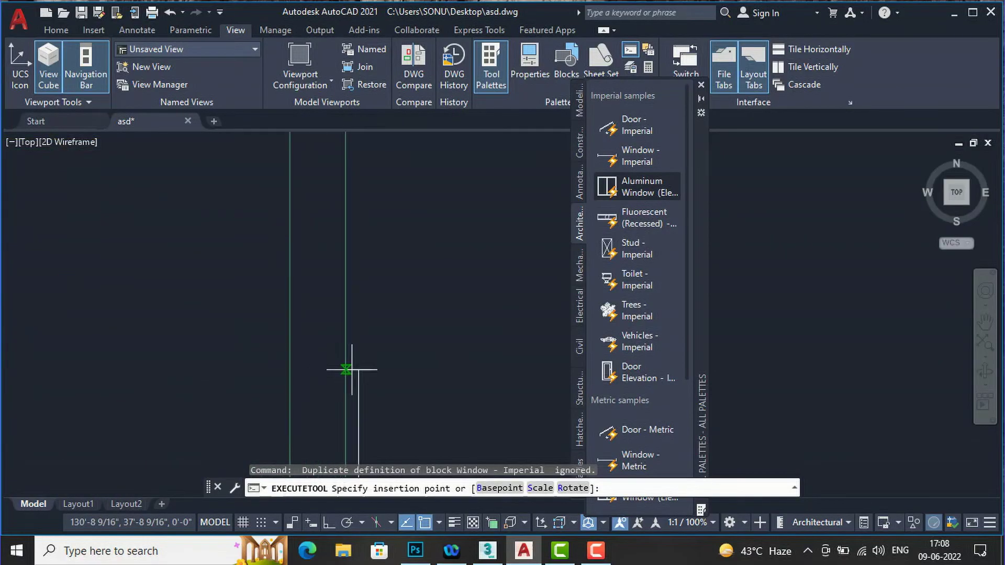
click(290, 324)
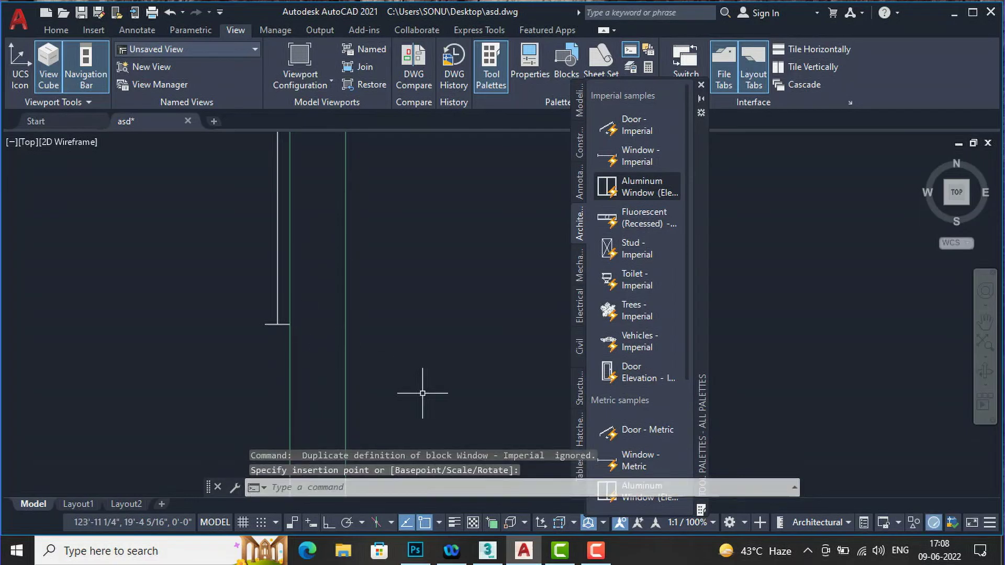
key(Escape)
Move the inserted window vertically along the wall with Ortho (F8) on.
scroll(314, 319, down, 3)
scroll(348, 367, up, 3)
click(369, 364)
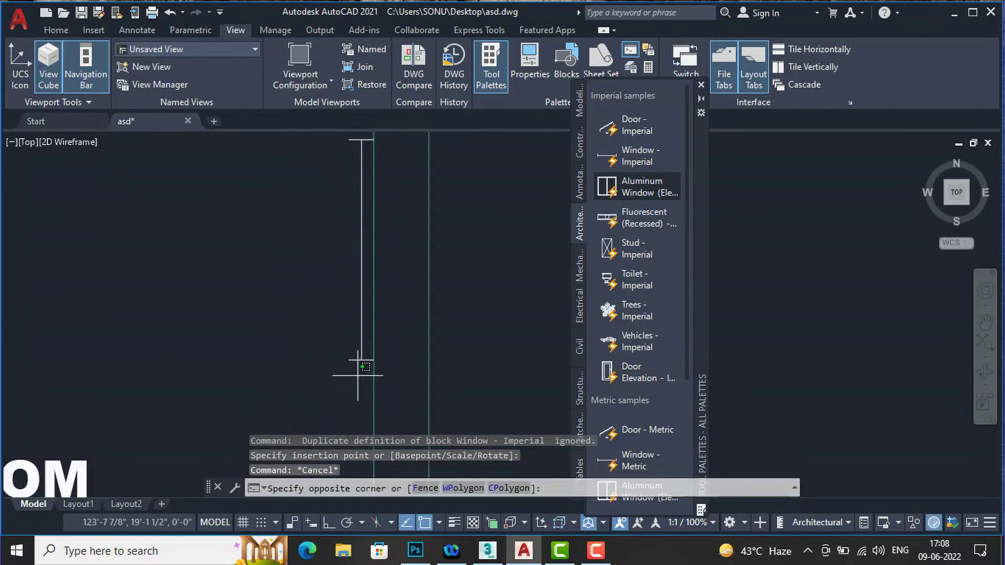
click(358, 373)
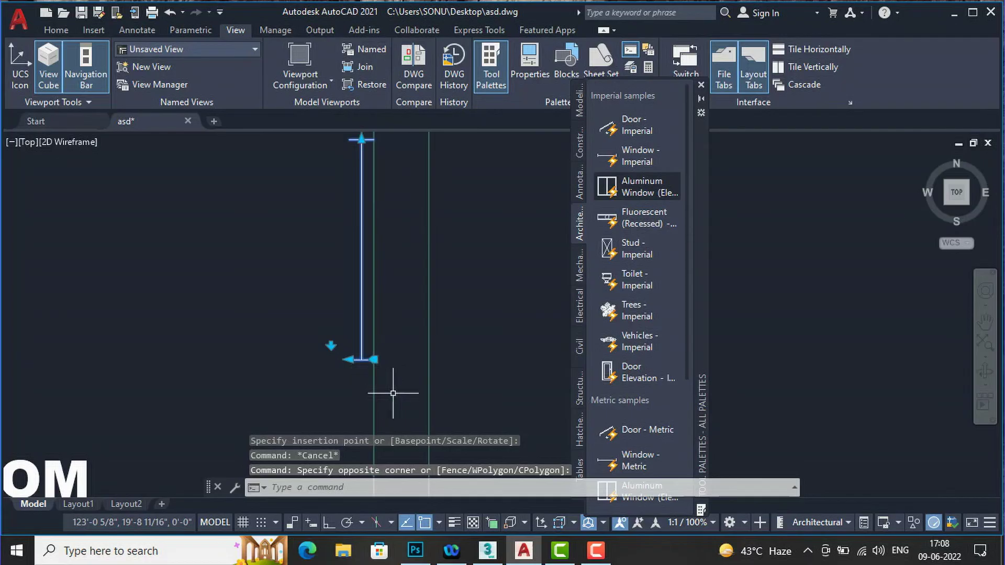
text(m)
key(Return)
click(472, 316)
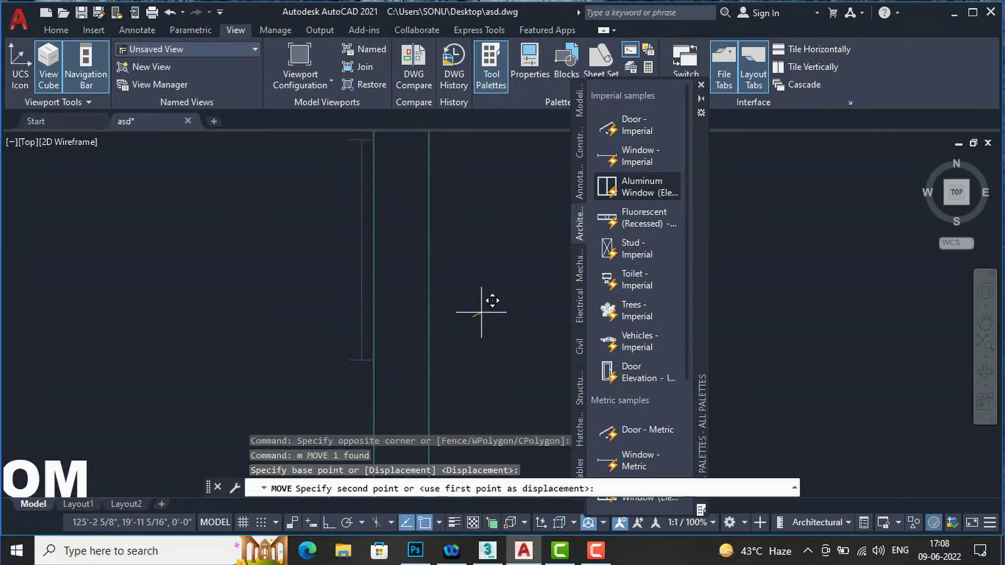
key(F8)
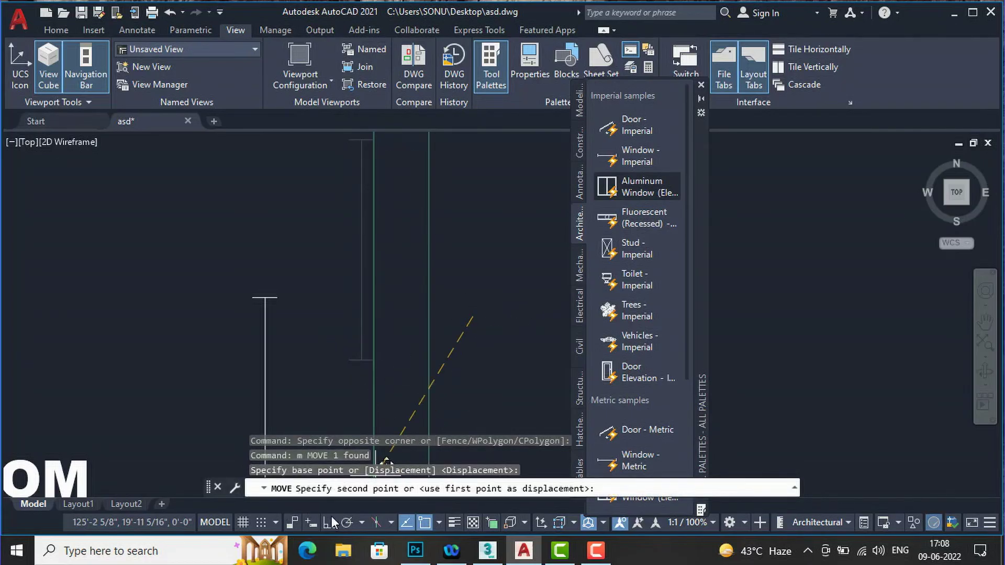
click(512, 284)
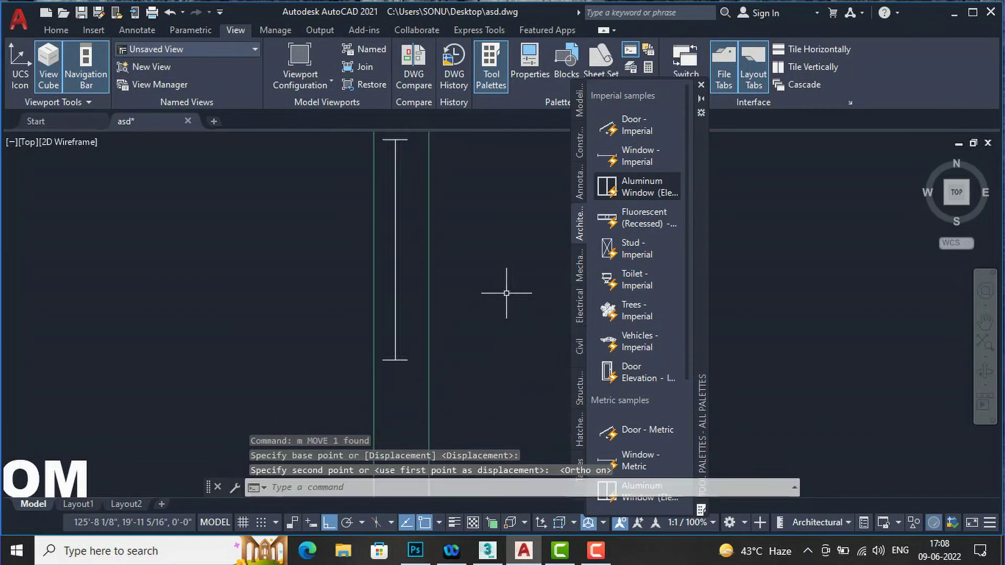
key(Escape)
Stretch a window line's endpoint to a new position with its grip.
scroll(361, 351, down, 2)
scroll(337, 291, up, 4)
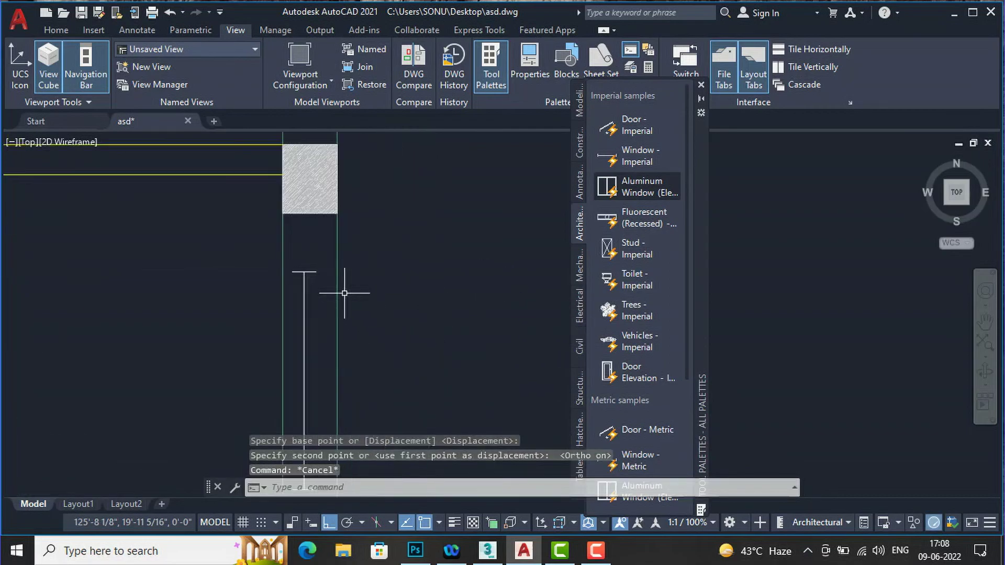
click(268, 265)
scroll(299, 233, down, 5)
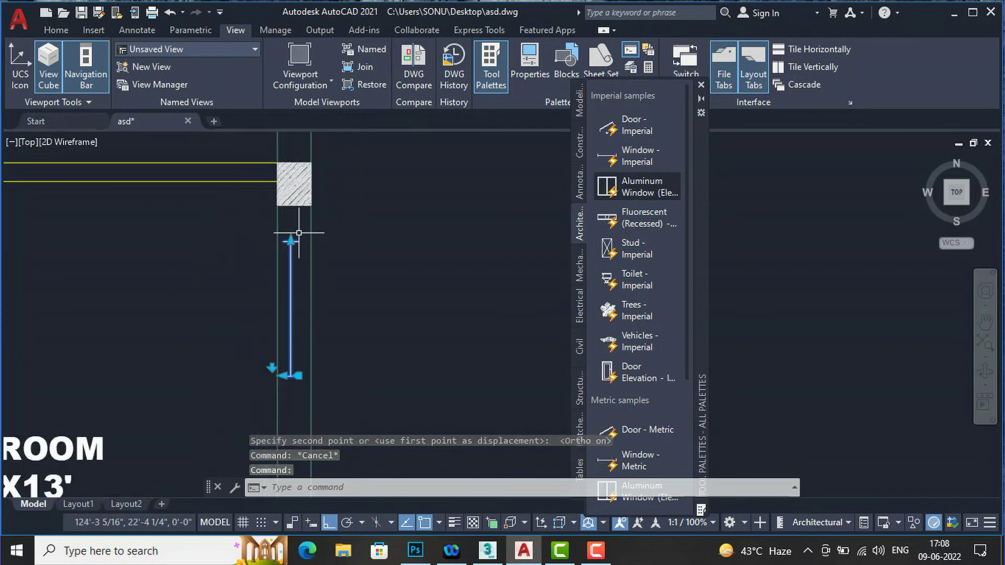
scroll(291, 241, up, 4)
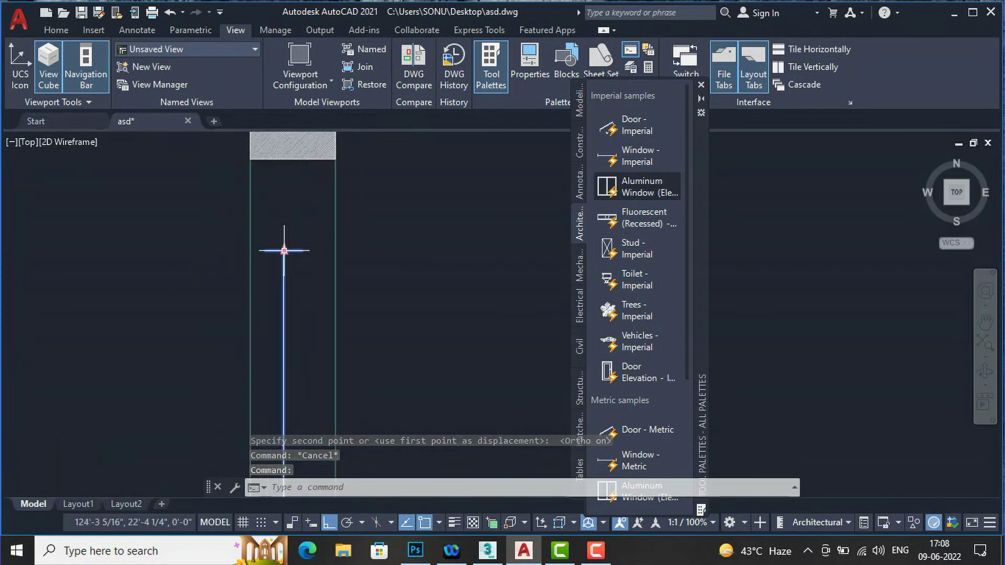
click(283, 250)
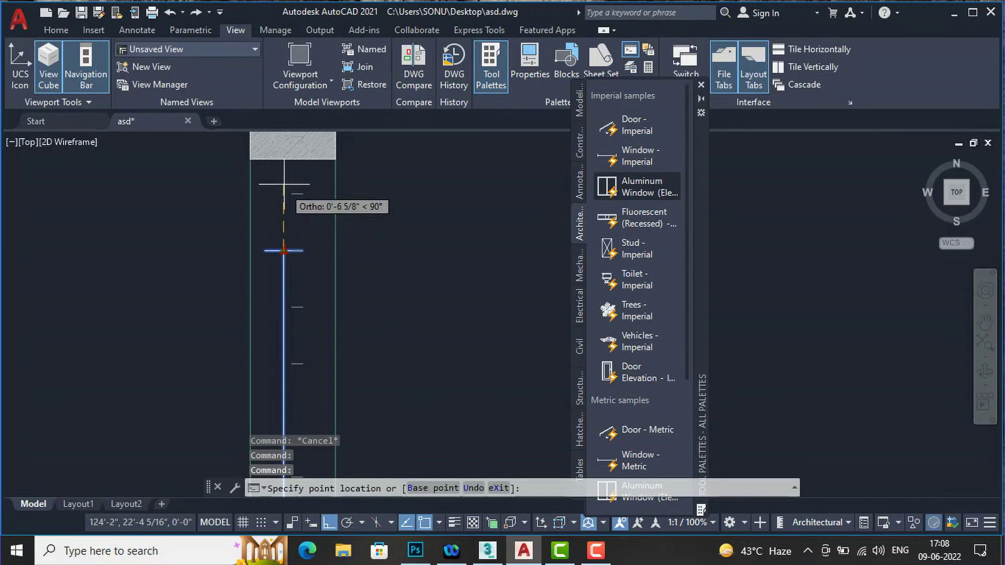
scroll(283, 211, down, 4)
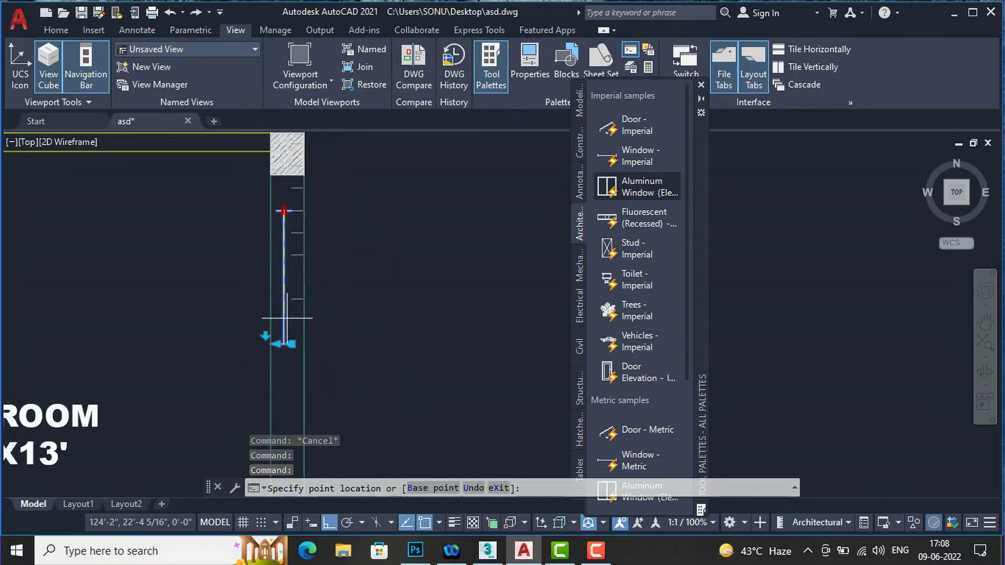
scroll(297, 375, down, 4)
scroll(296, 375, up, 4)
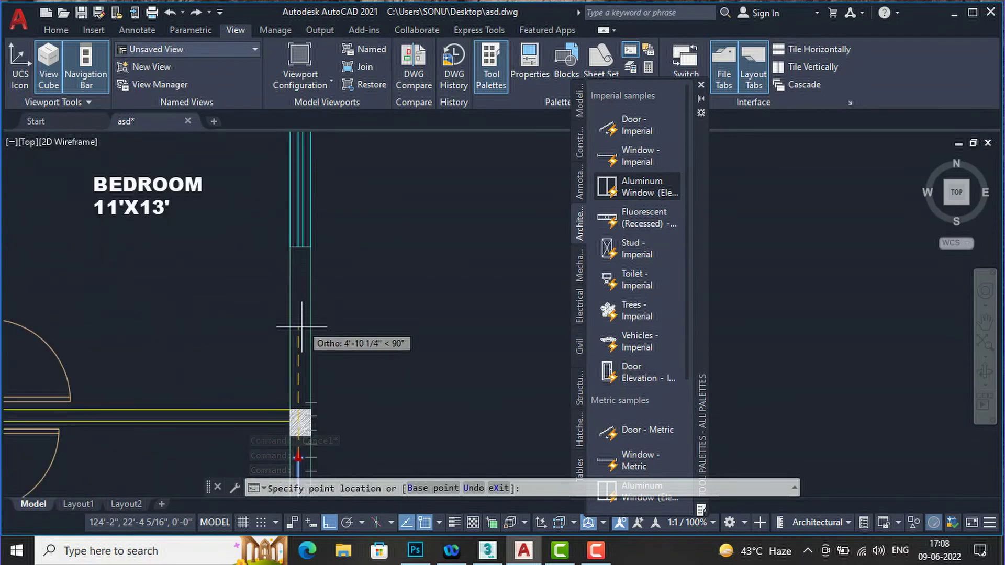
click(299, 411)
scroll(330, 288, down, 4)
key(Escape)
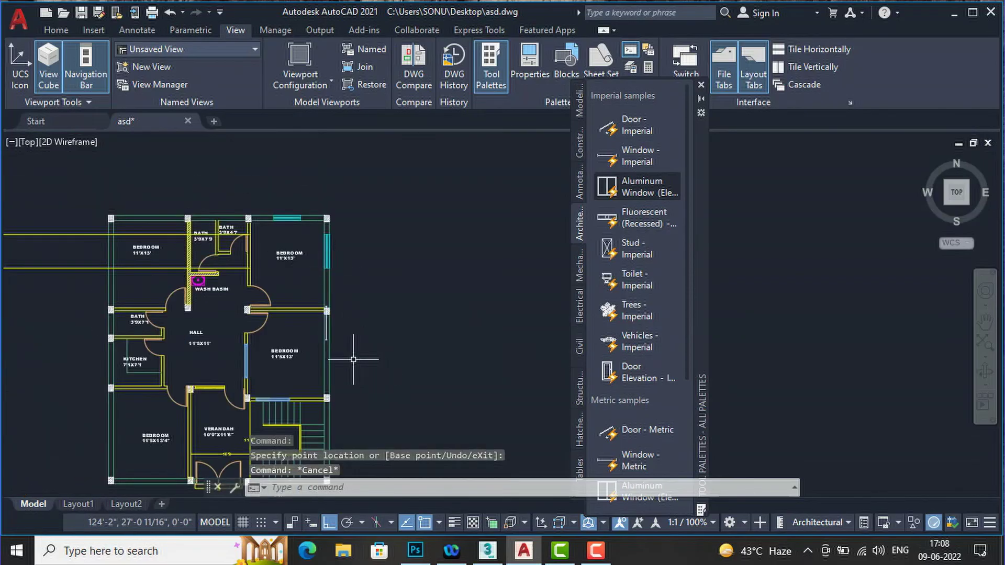
Move the vertical window line to its new position along the wall.
scroll(314, 335, up, 5)
click(259, 283)
click(269, 291)
click(265, 287)
click(252, 264)
text(m)
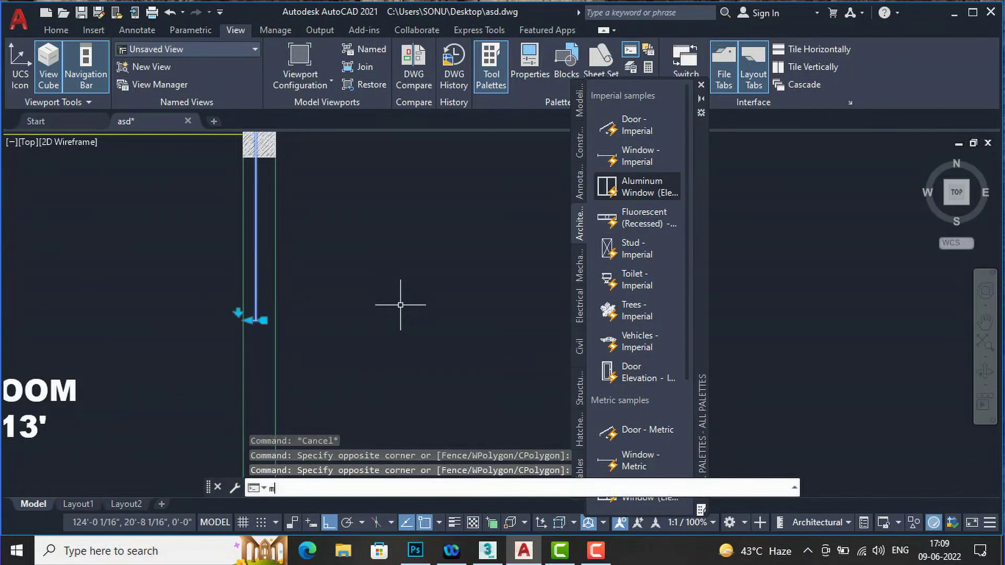
key(Return)
click(416, 218)
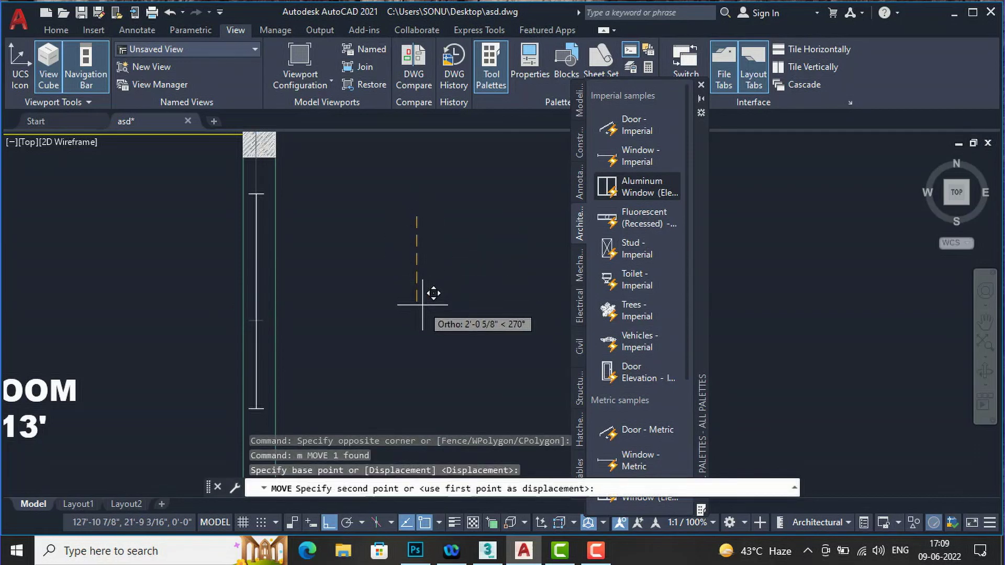
click(424, 303)
scroll(409, 303, down, 1)
scroll(410, 304, down, 1)
scroll(314, 269, up, 2)
scroll(368, 358, down, 1)
scroll(374, 346, up, 3)
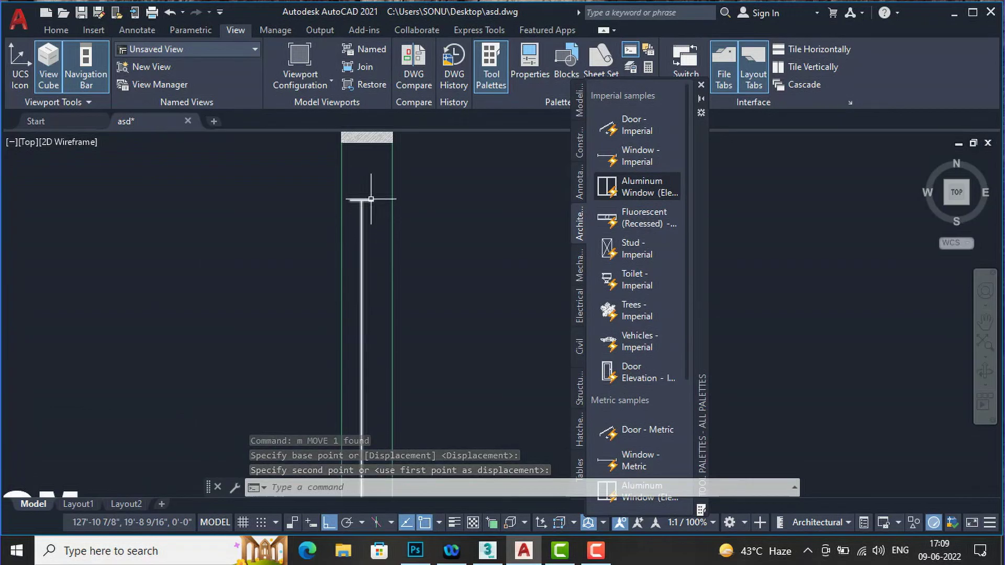
scroll(384, 326, up, 10)
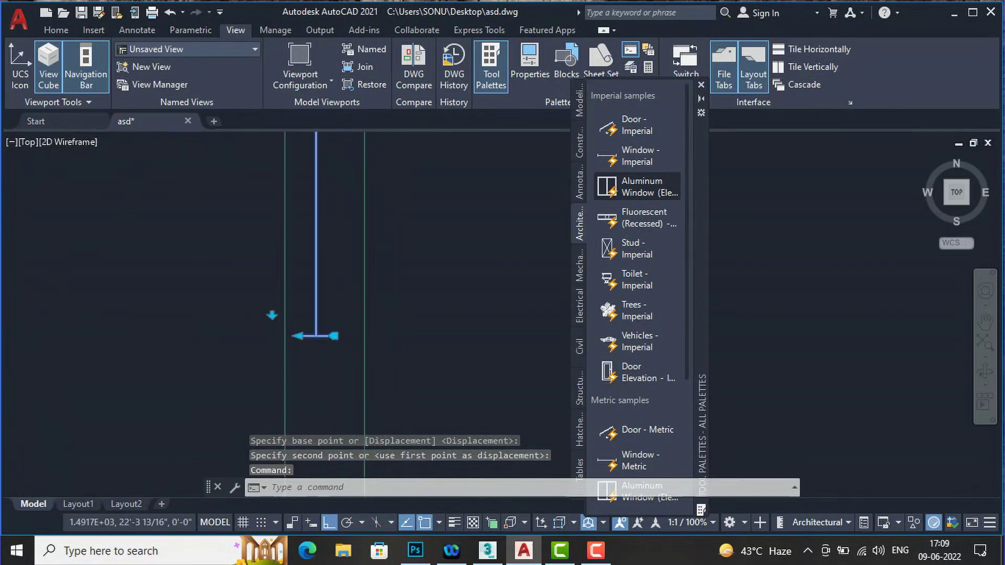
Stretch the line's left and right endpoint grips to align it onto the wall line.
click(186, 328)
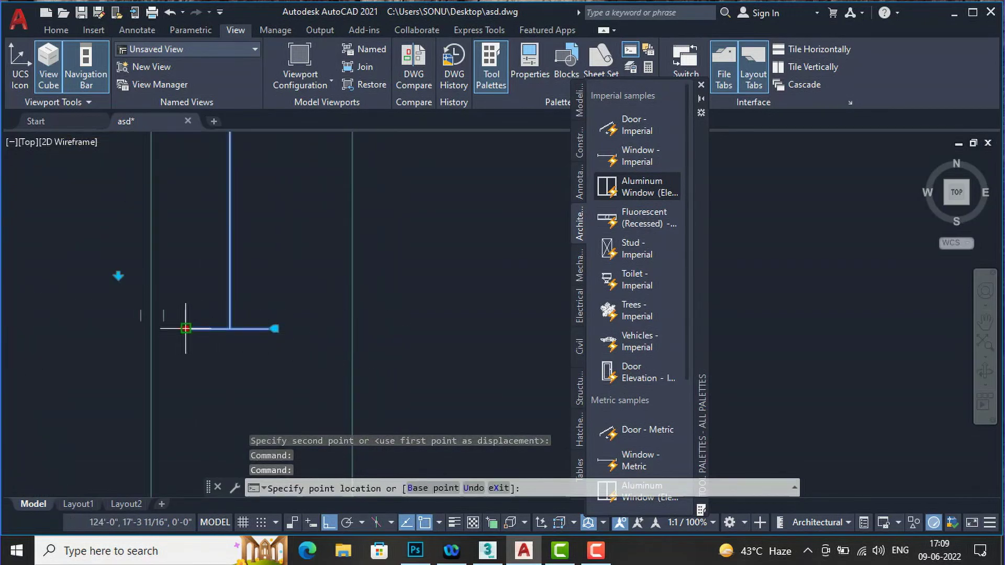
click(151, 328)
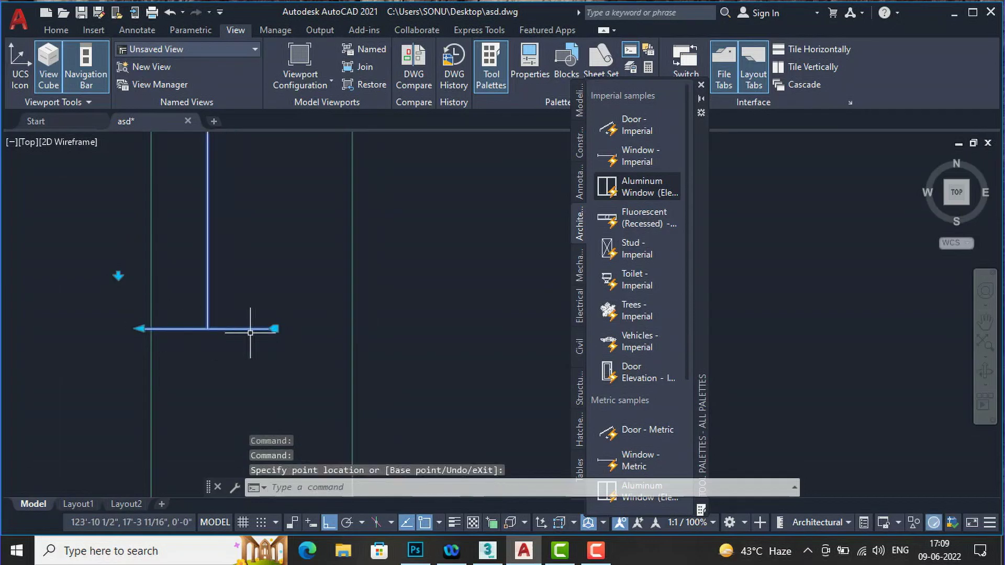
click(274, 329)
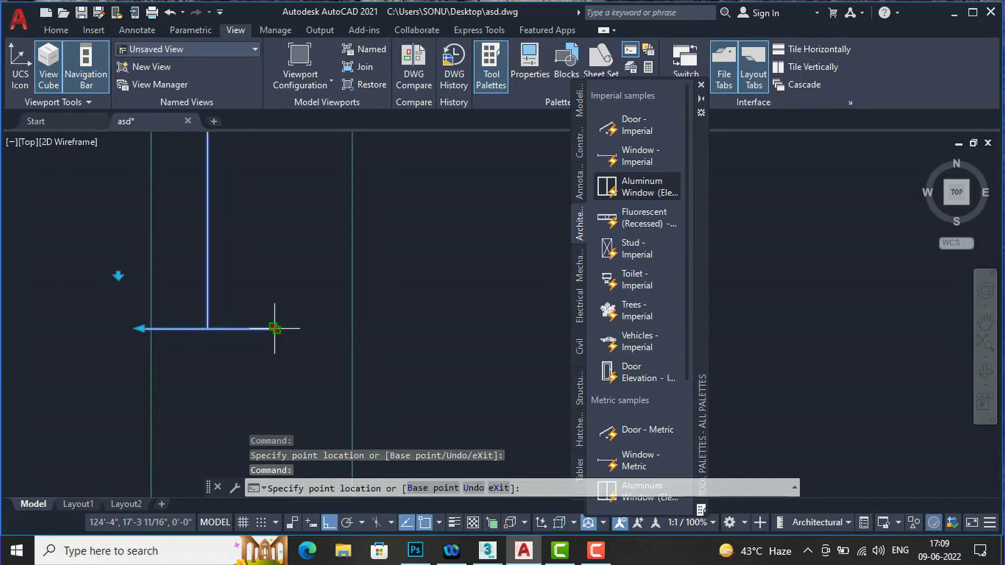
click(351, 328)
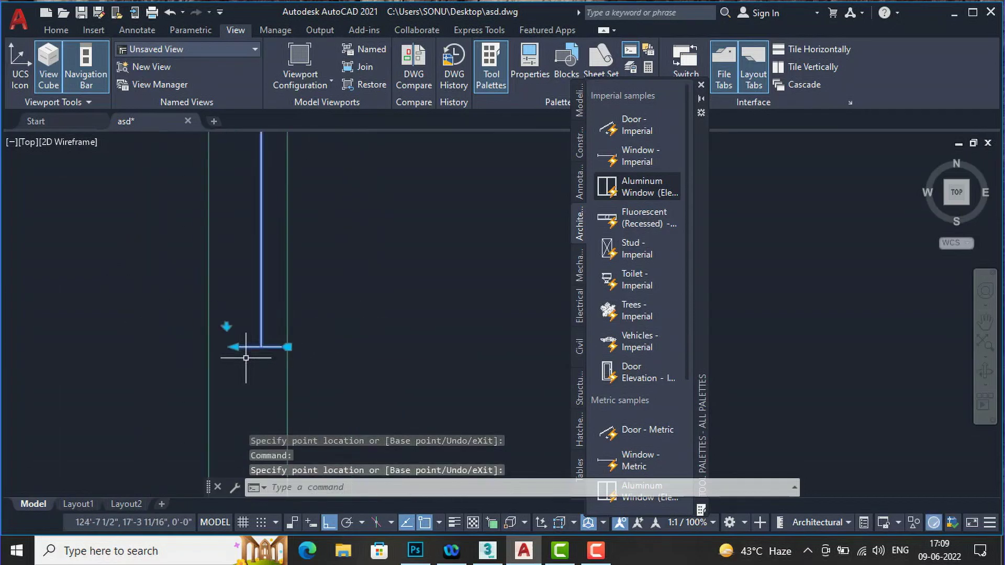
scroll(251, 345, down, 3)
scroll(177, 207, up, 2)
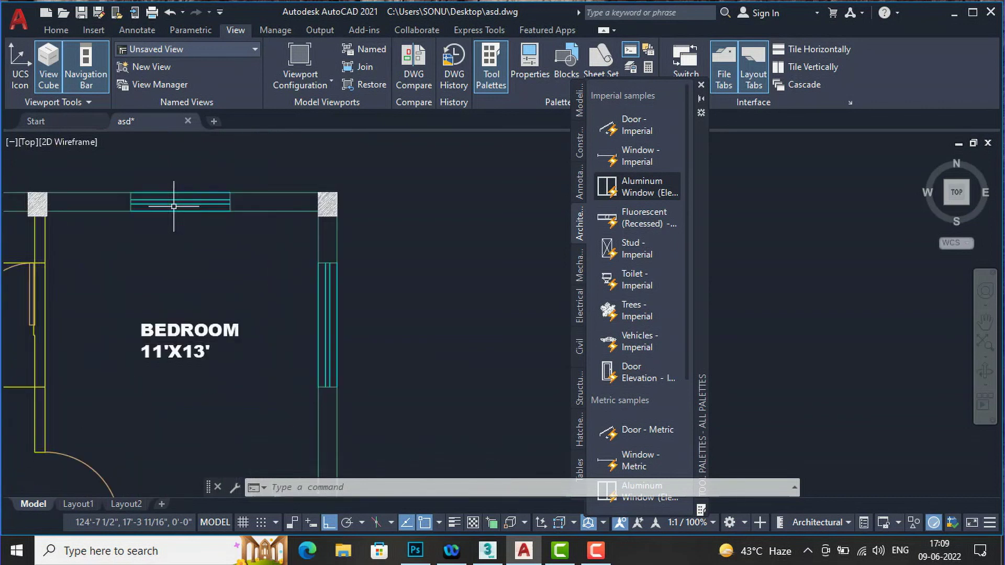